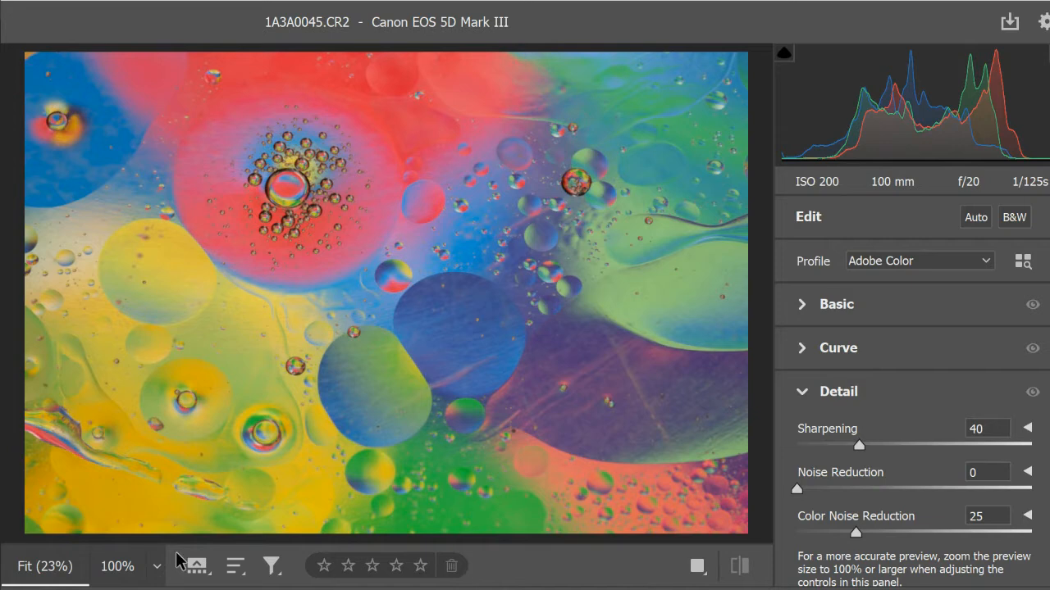
click(196, 565)
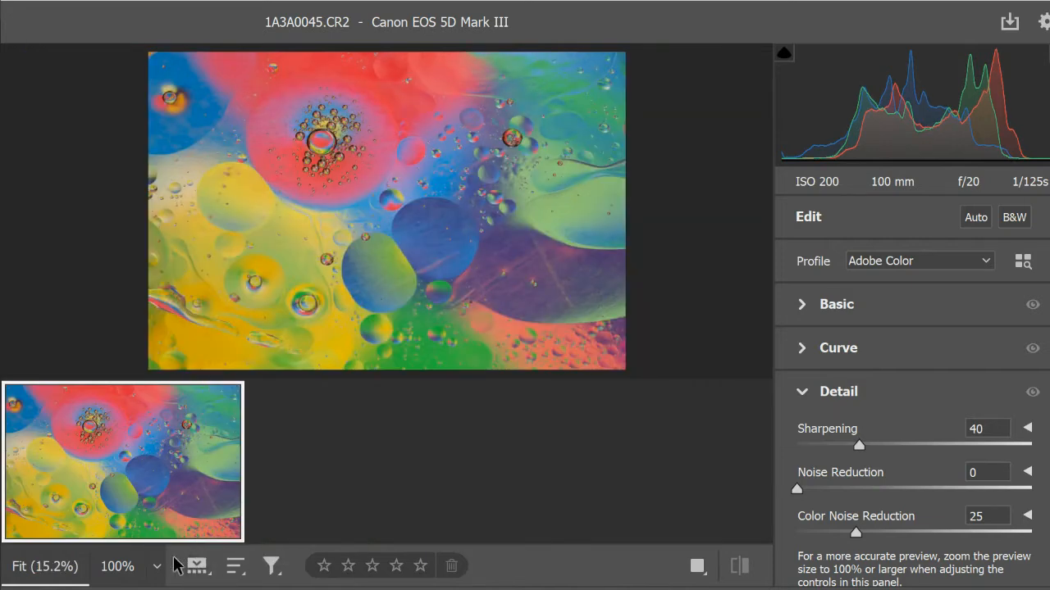
click(196, 565)
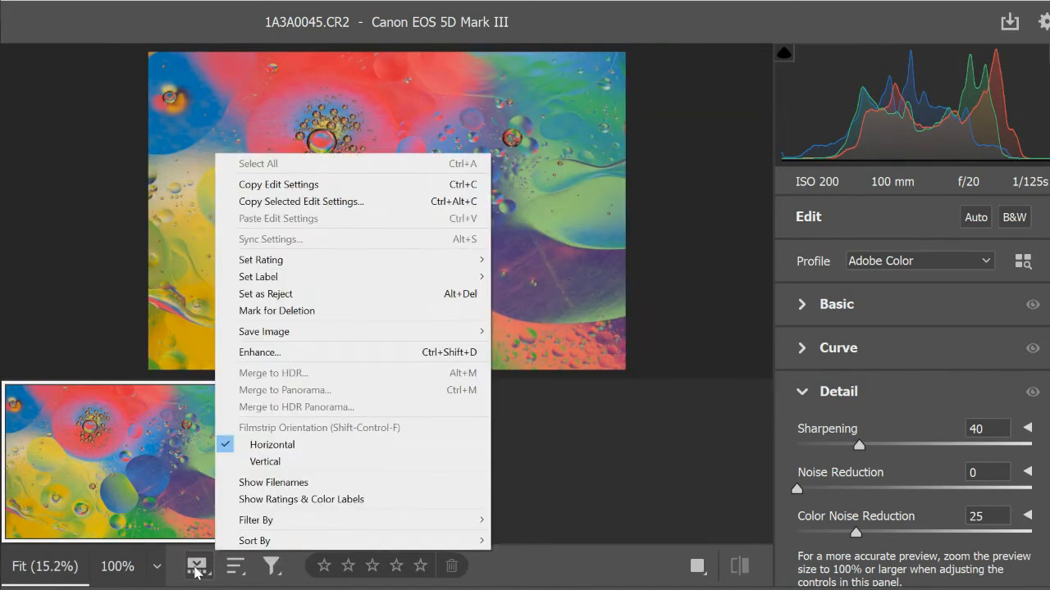
click(196, 570)
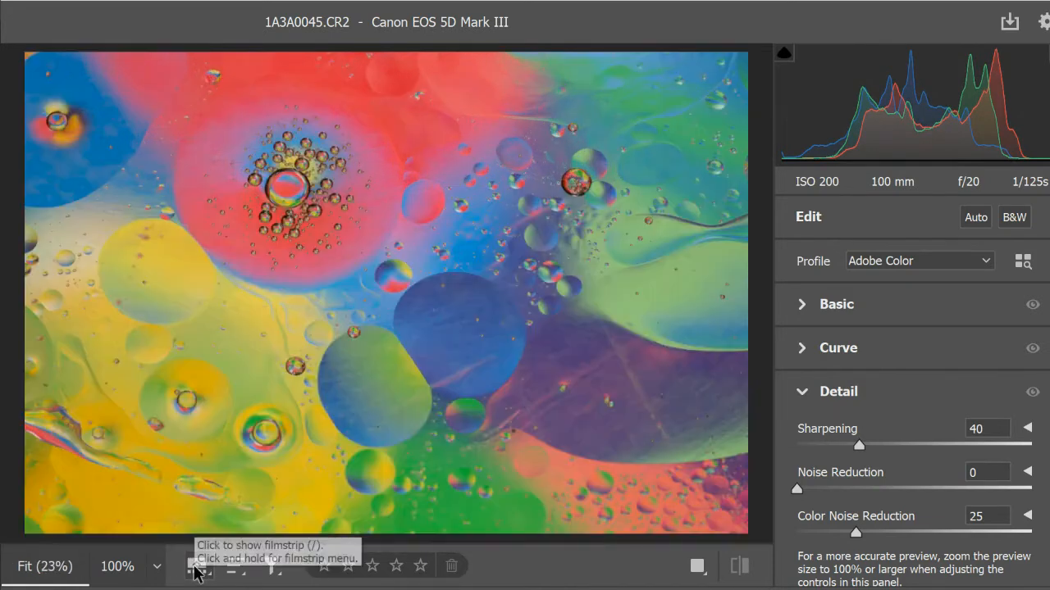
- Show the photo as side-by-side before and after views and set its white balance to temperature 4250 and tint -1
click(699, 572)
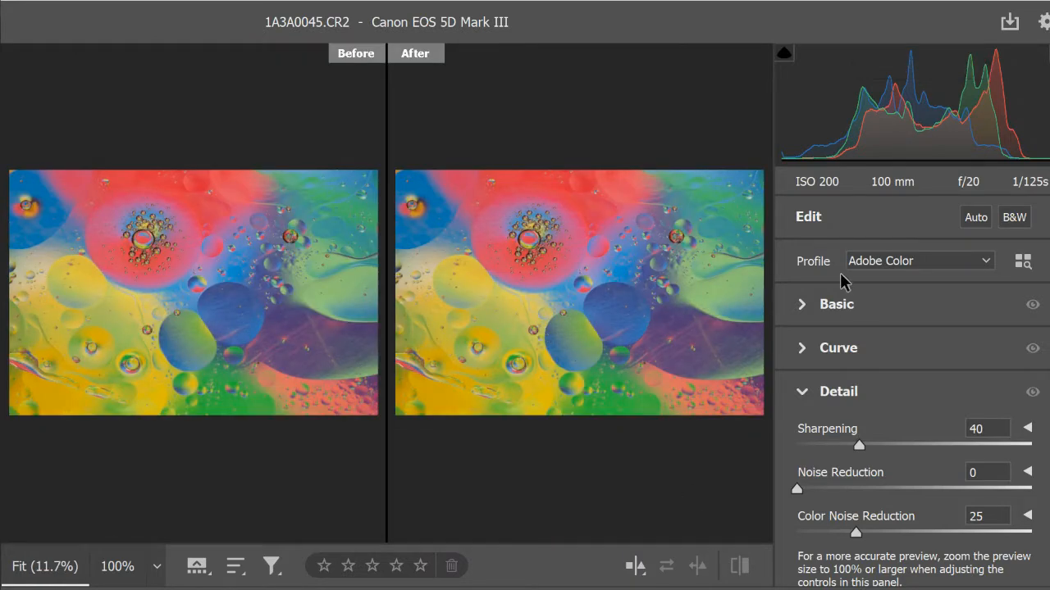
click(803, 305)
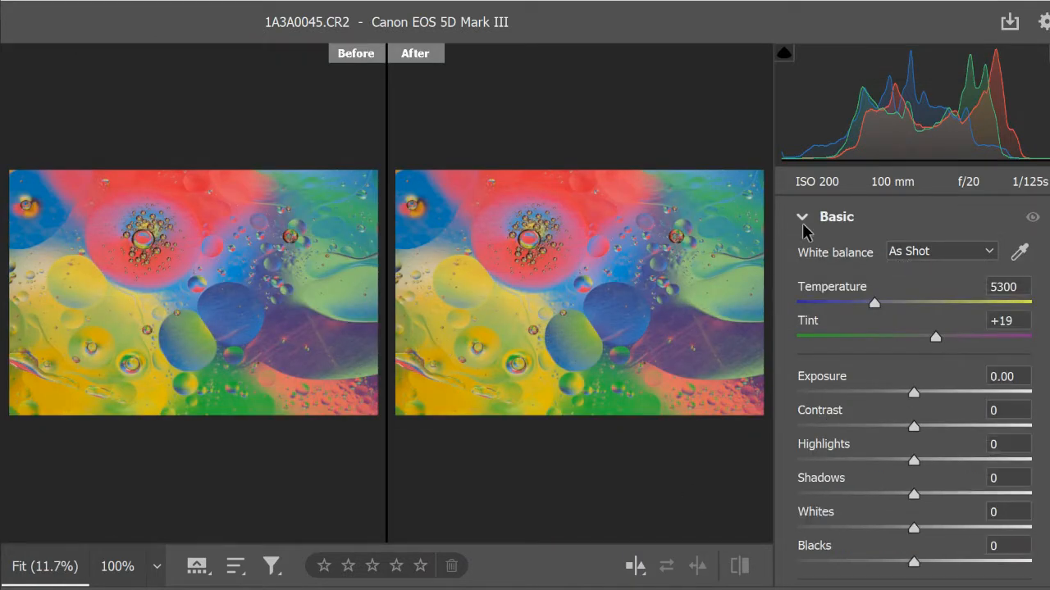
click(803, 218)
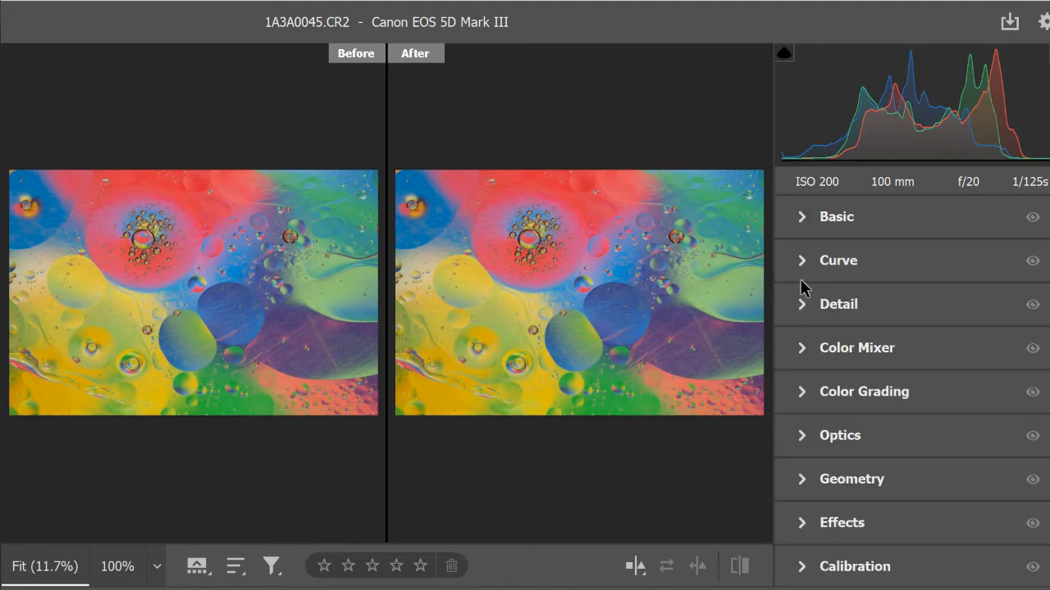
click(804, 219)
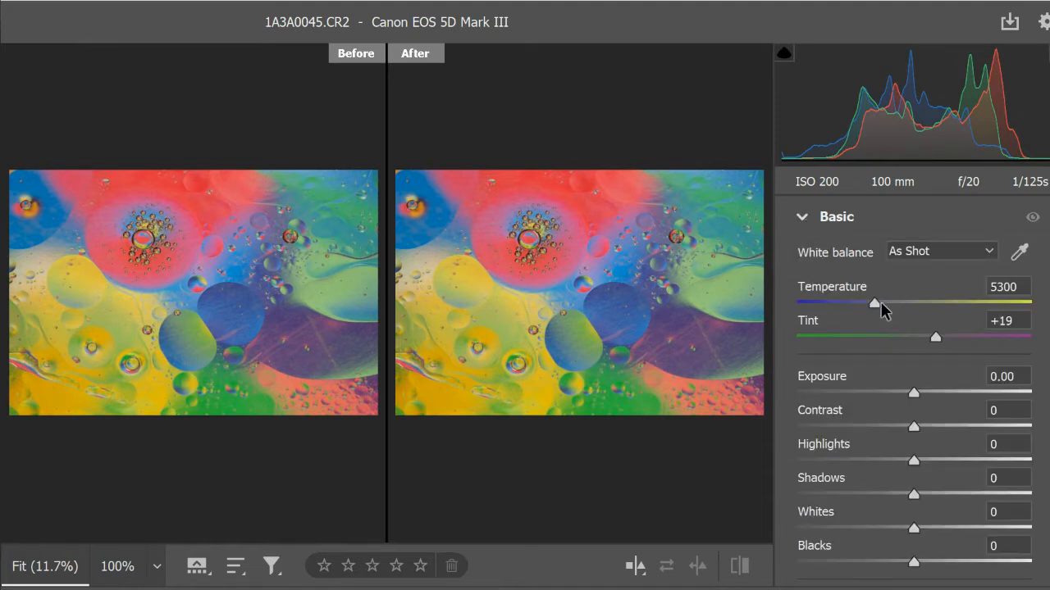
drag(876, 301, 851, 308)
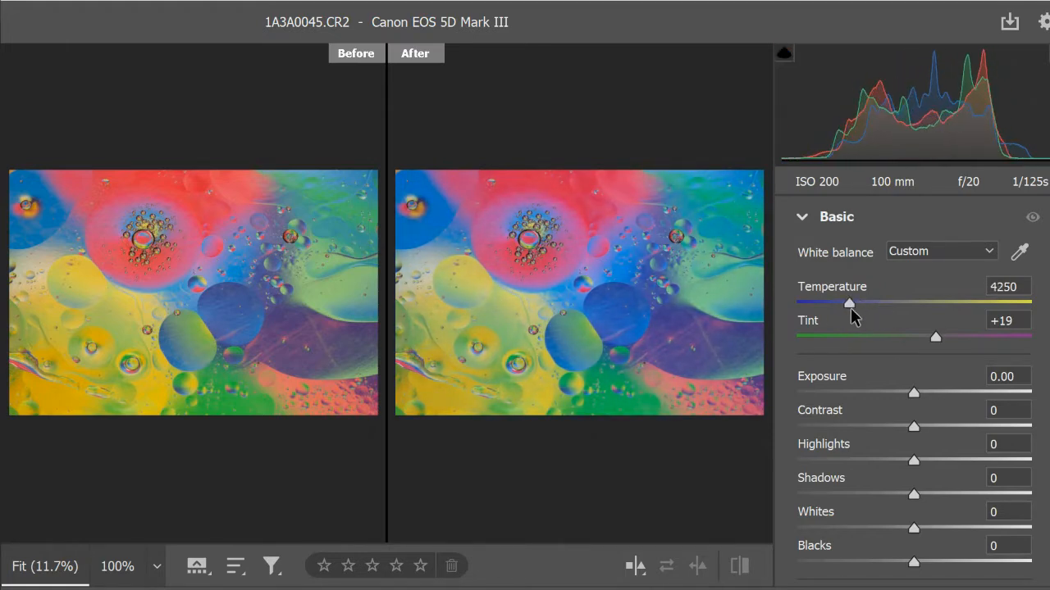
drag(933, 335, 911, 336)
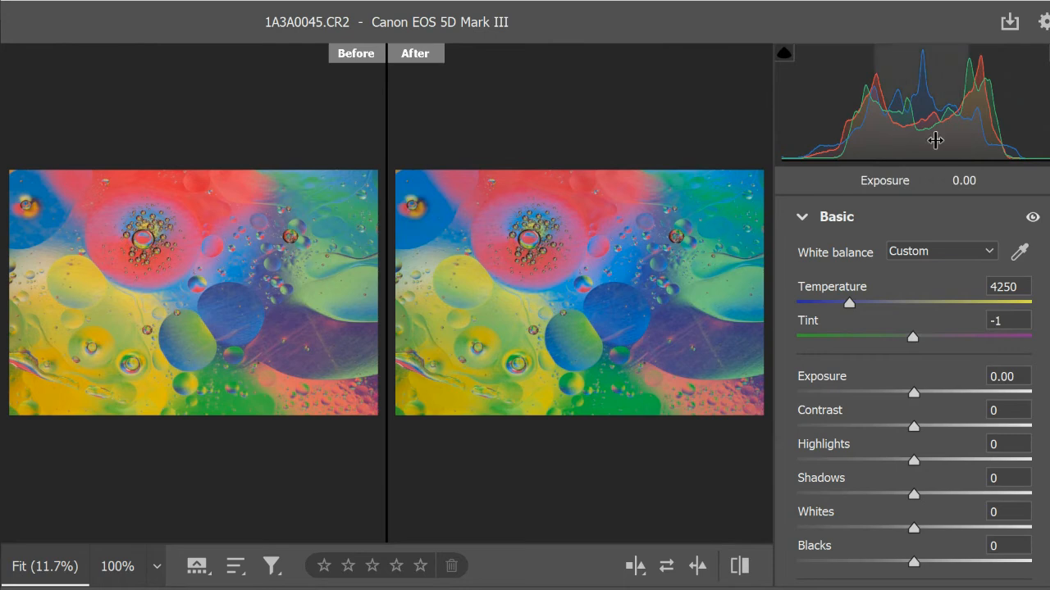
- Adjust the photo's tones to contrast +21, shadows -17, whites +4 and blacks -14
drag(916, 427, 939, 428)
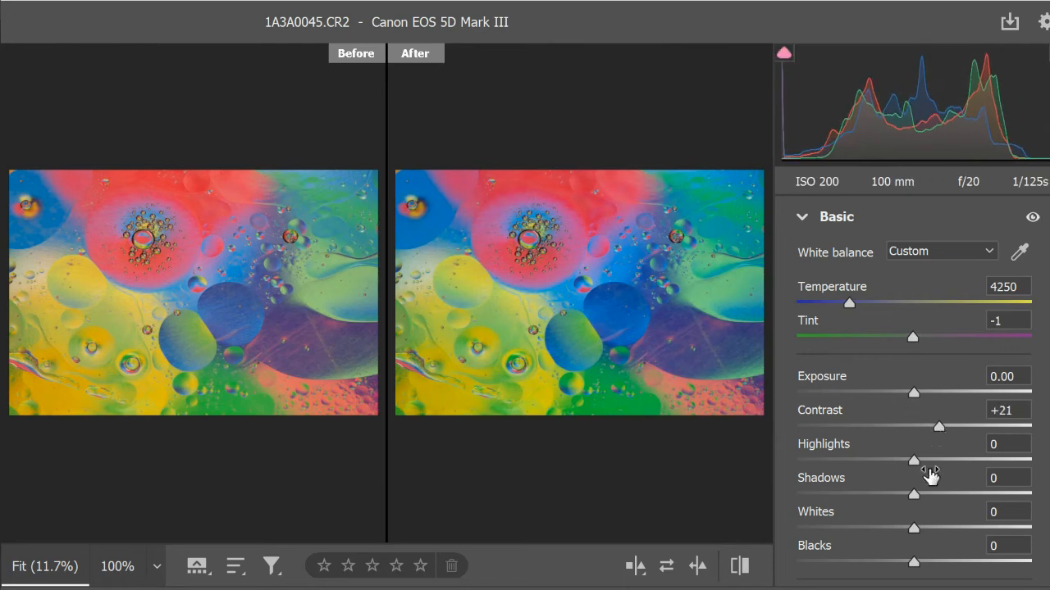
drag(915, 460, 893, 495)
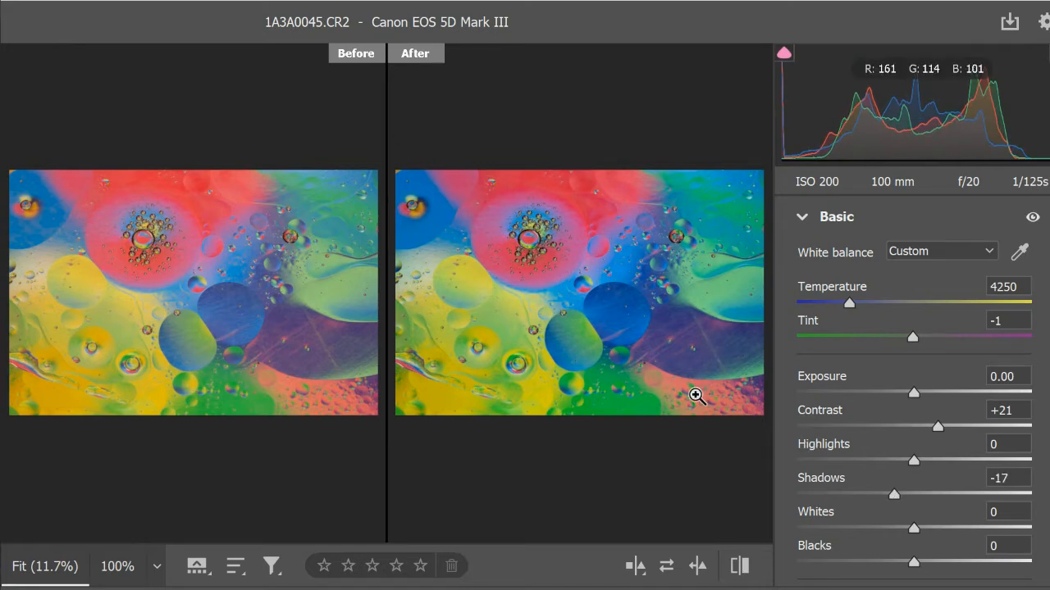
drag(915, 529, 899, 563)
- Set the photo's texture to +37, clarity to +21 and dehaze to +25
scroll(932, 460, down, 2)
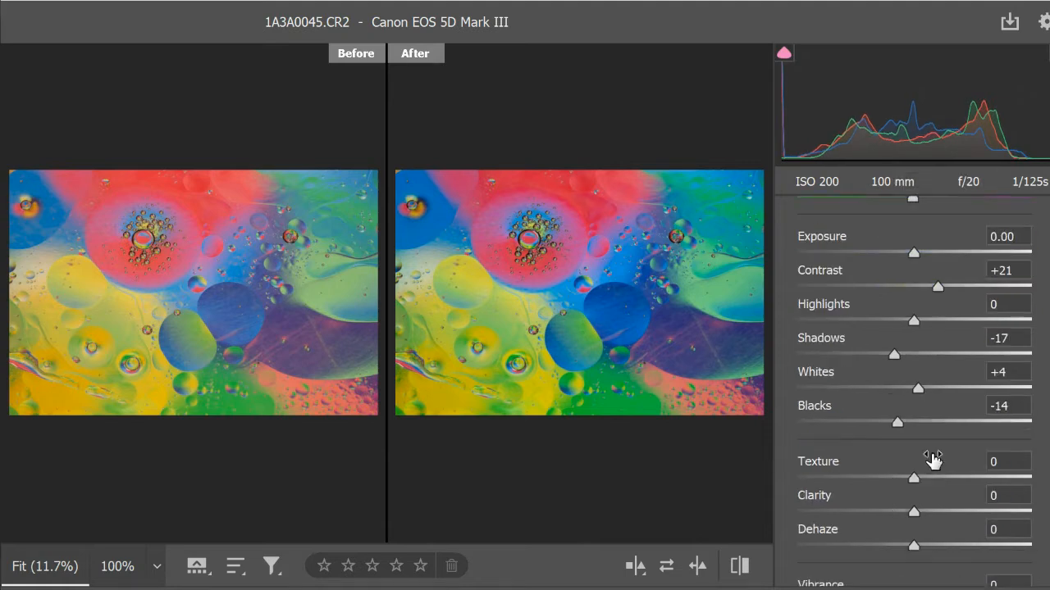
drag(915, 478, 960, 483)
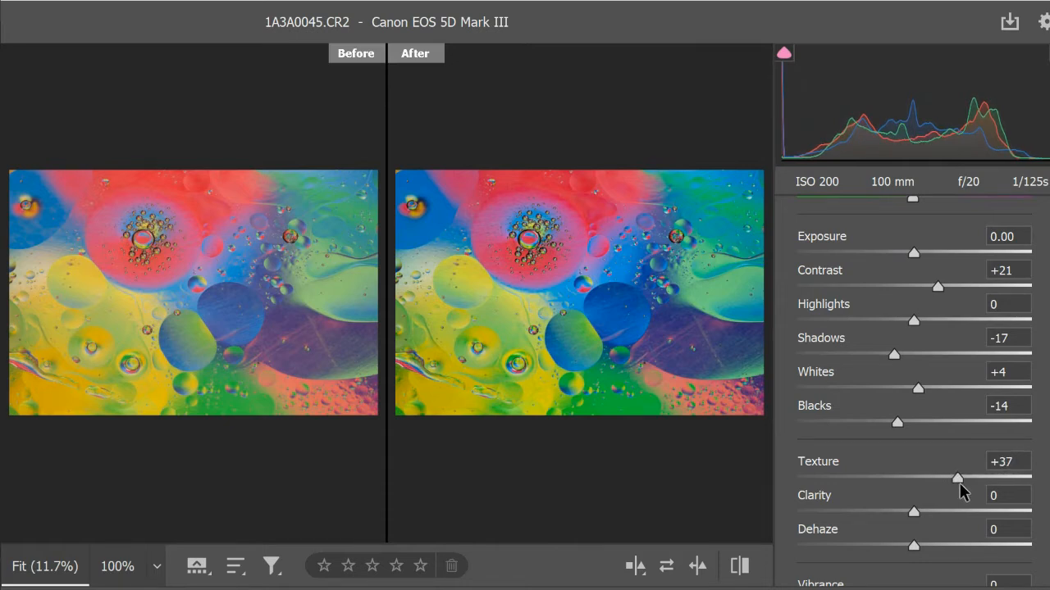
drag(914, 511, 939, 513)
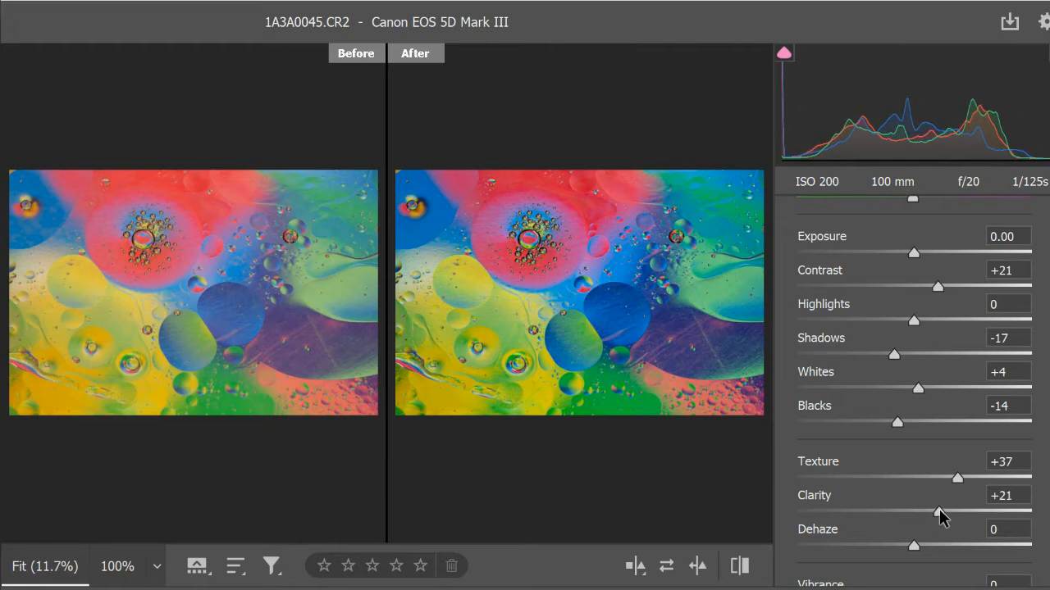
drag(919, 547, 948, 546)
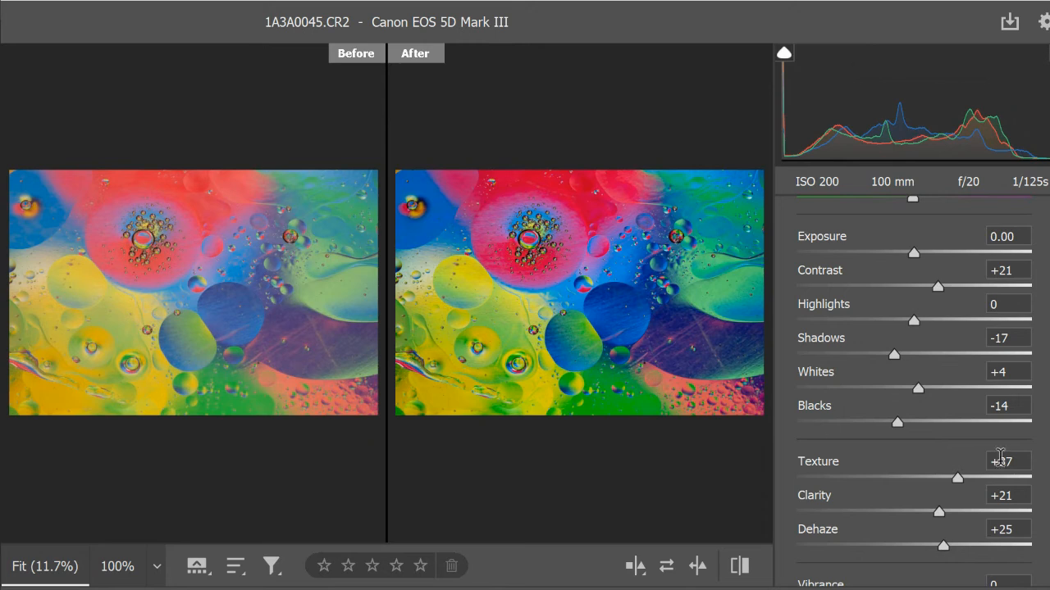
- Set the photo's vibrance to +12 and saturation to +16, and collapse the Basic adjustments
scroll(996, 434, down, 4)
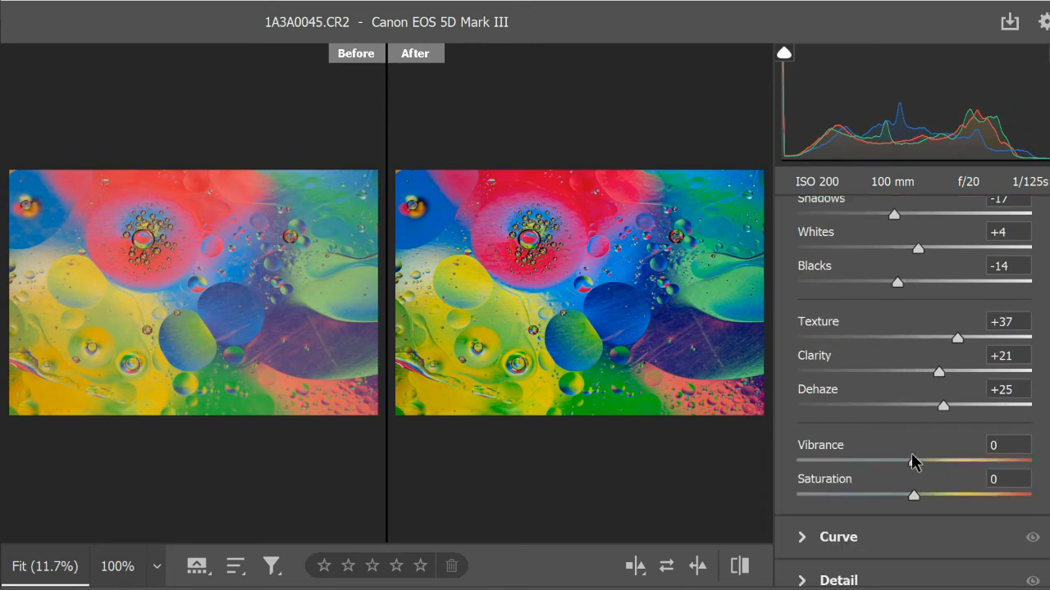
drag(914, 464, 933, 504)
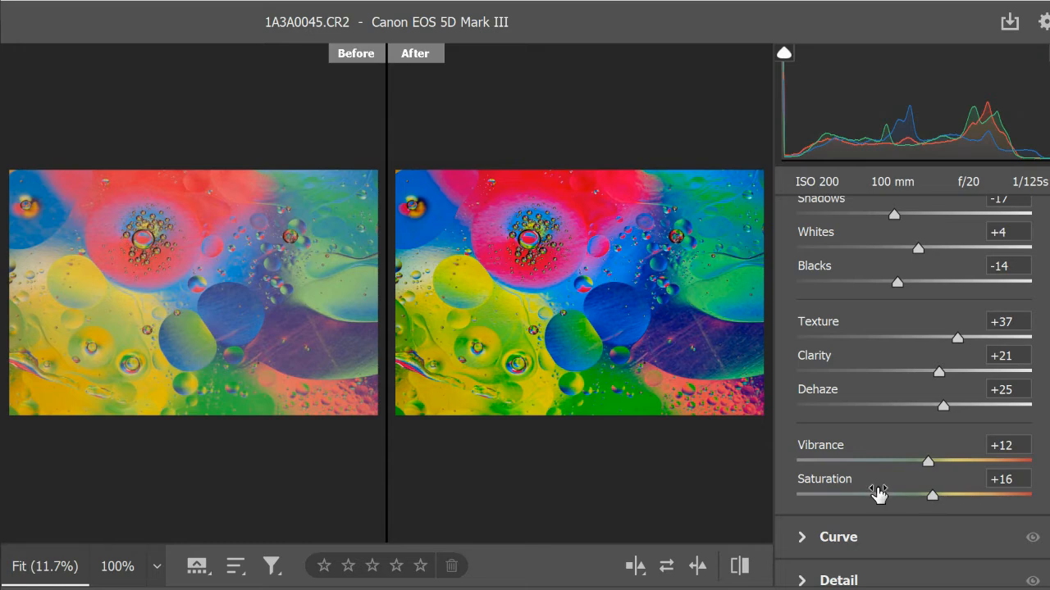
scroll(858, 323, up, 10)
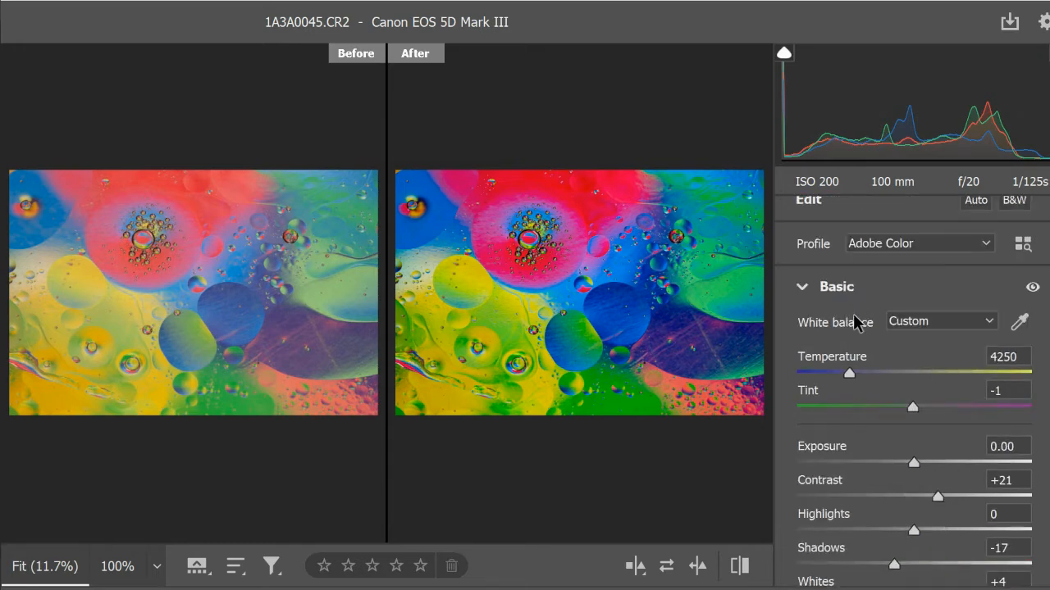
click(802, 287)
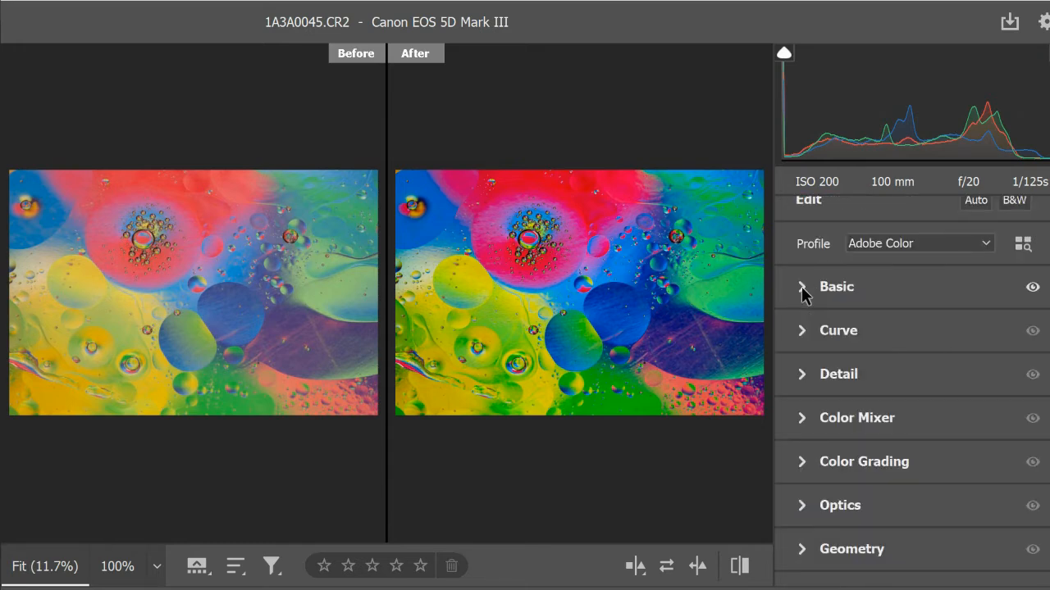
- Set the photo's sharpening to 60 and slightly raise its noise reduction and color noise reduction
click(802, 376)
drag(890, 428, 891, 429)
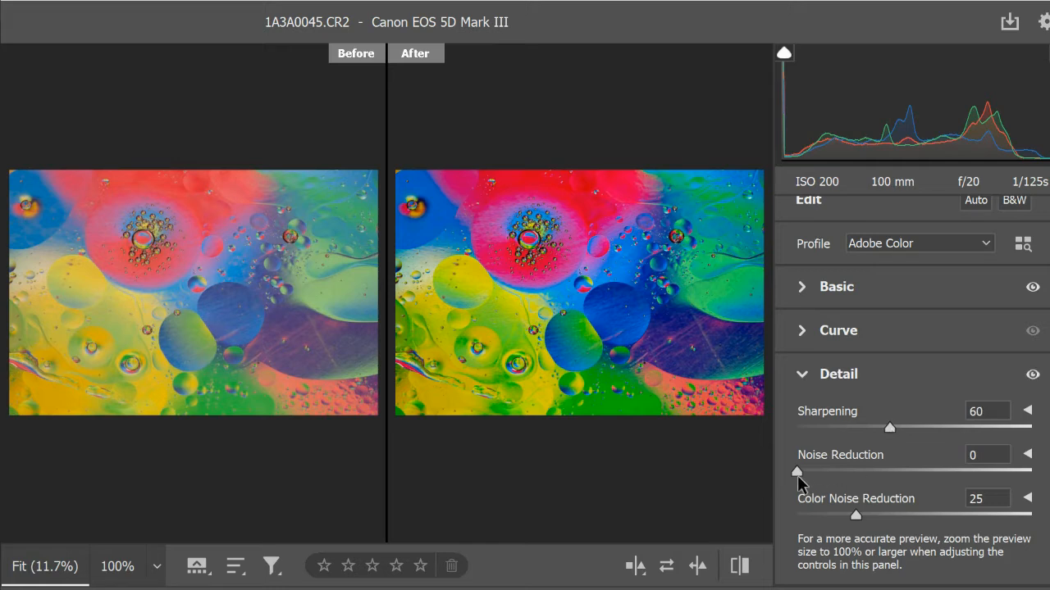
drag(798, 474, 868, 476)
drag(866, 515, 868, 512)
click(803, 375)
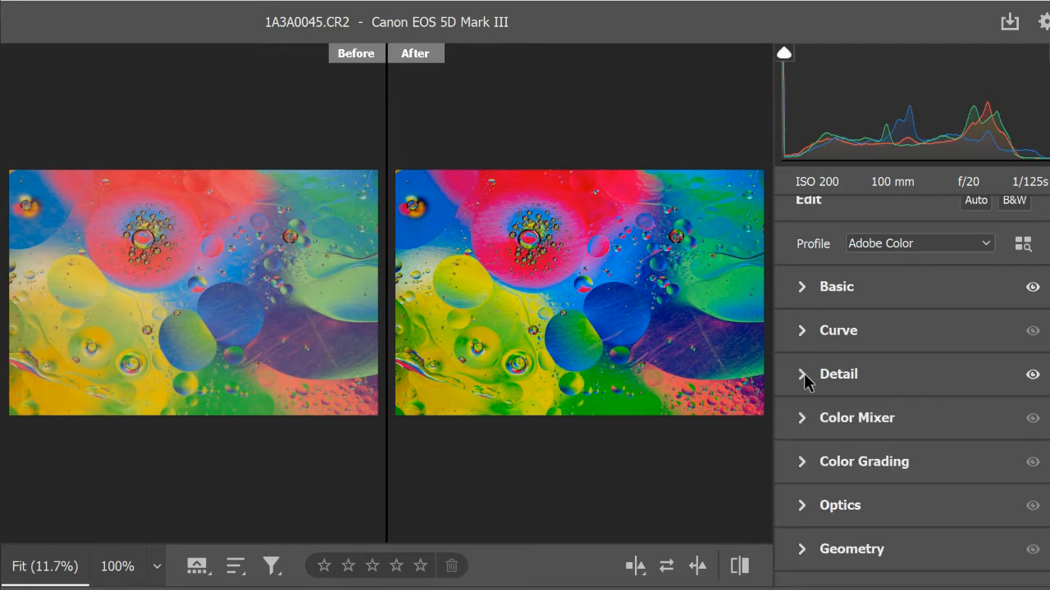
- Begin saving a copy of the edited photo and change the file name's prefix to OW, keeping the part after the underscore
click(1010, 23)
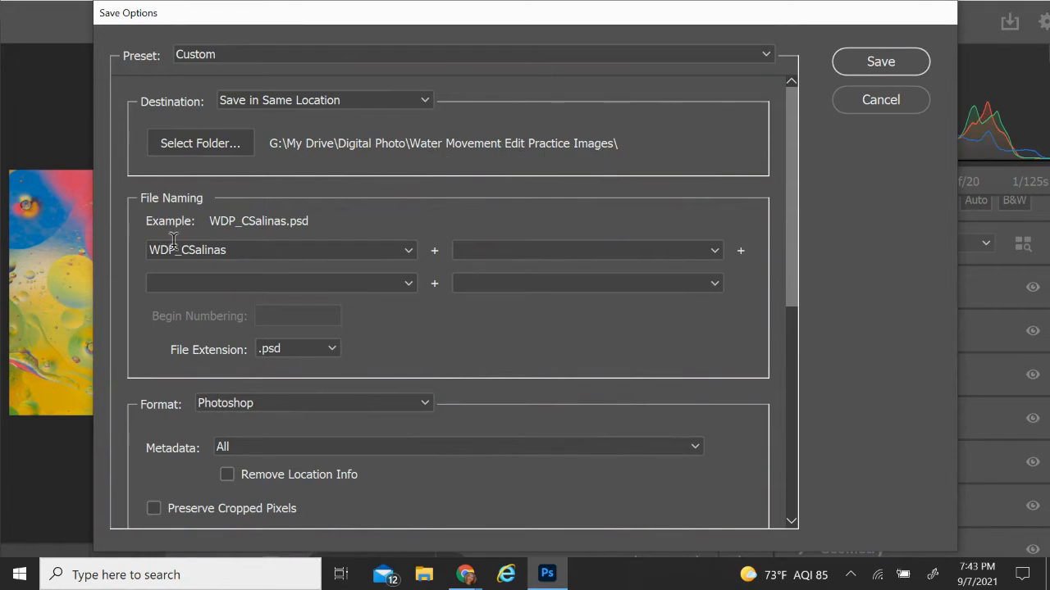
drag(175, 249, 133, 249)
text(OIW)
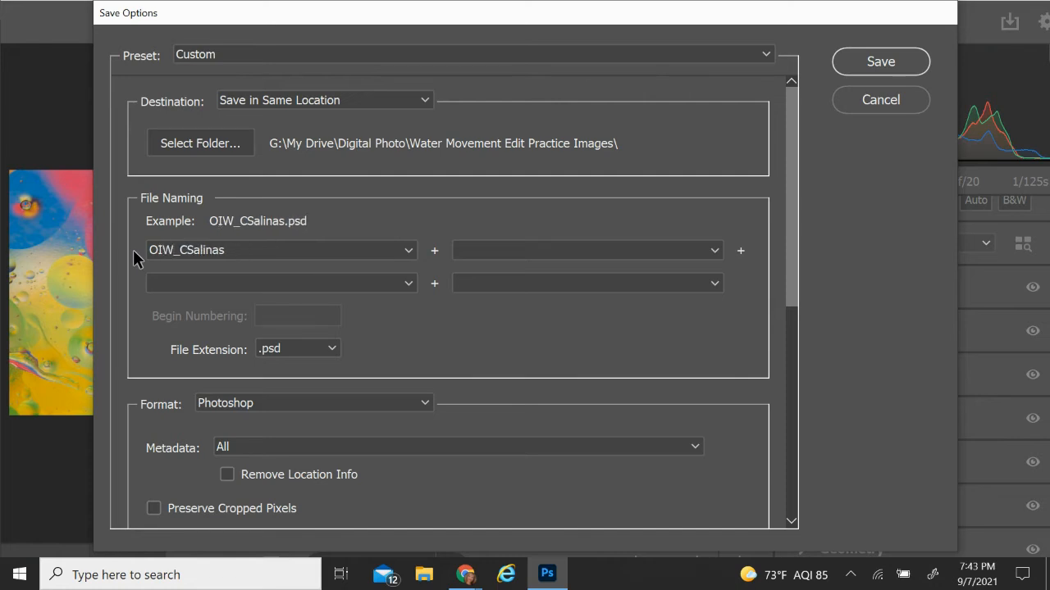
key(BackSpace)
key(BackSpace)
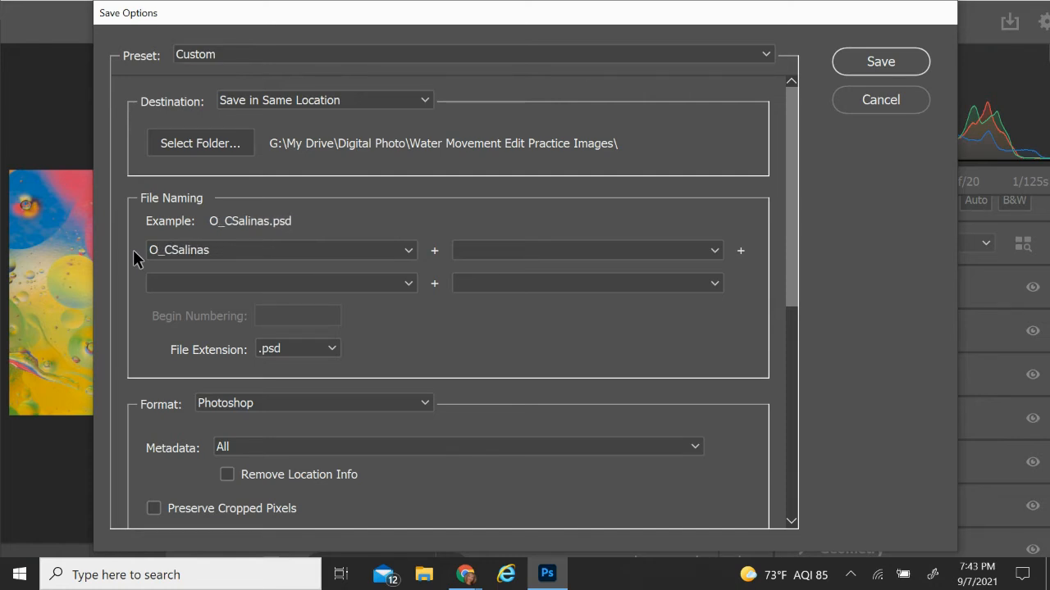
text(W)
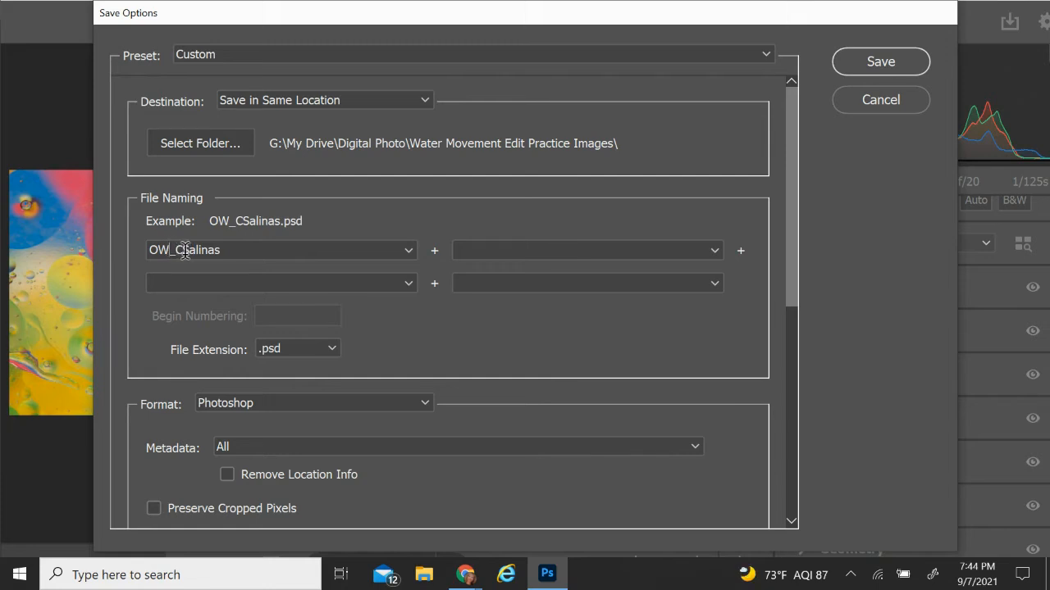
- Save the copy in the same location with the .psd extension and close Camera Raw
click(283, 351)
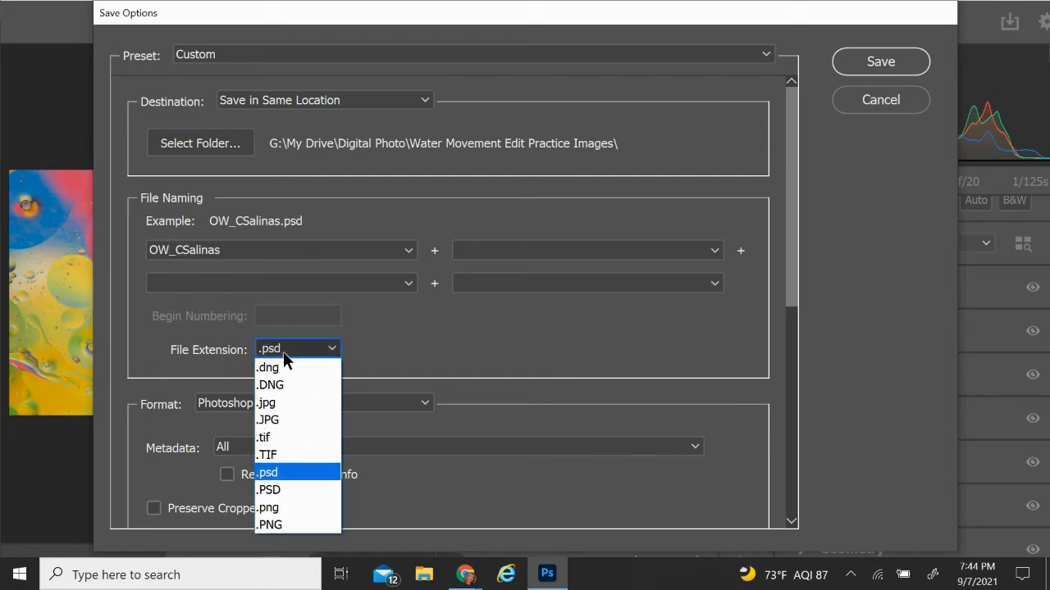
click(272, 474)
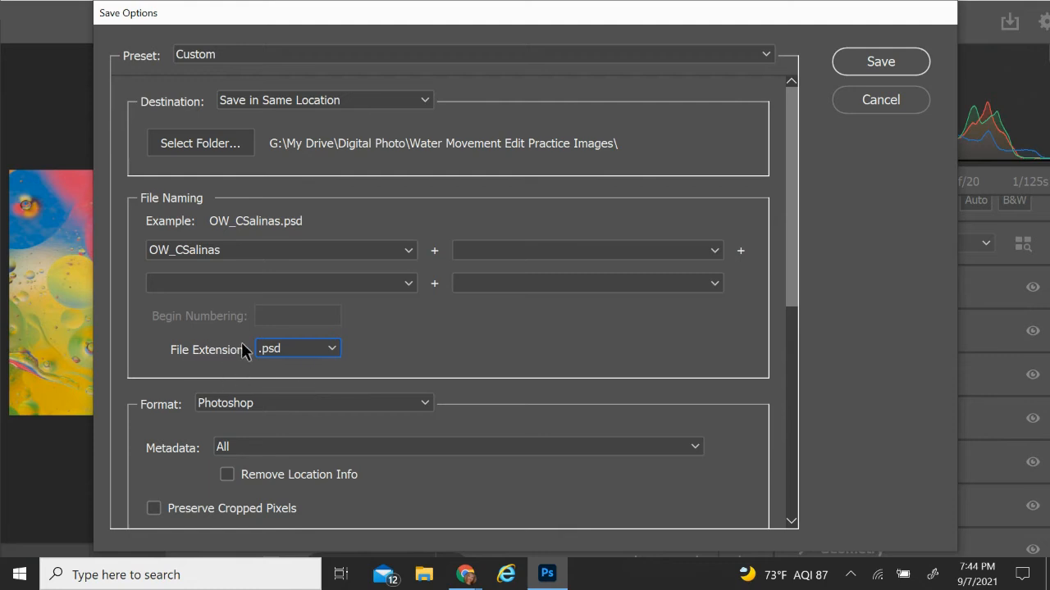
click(891, 61)
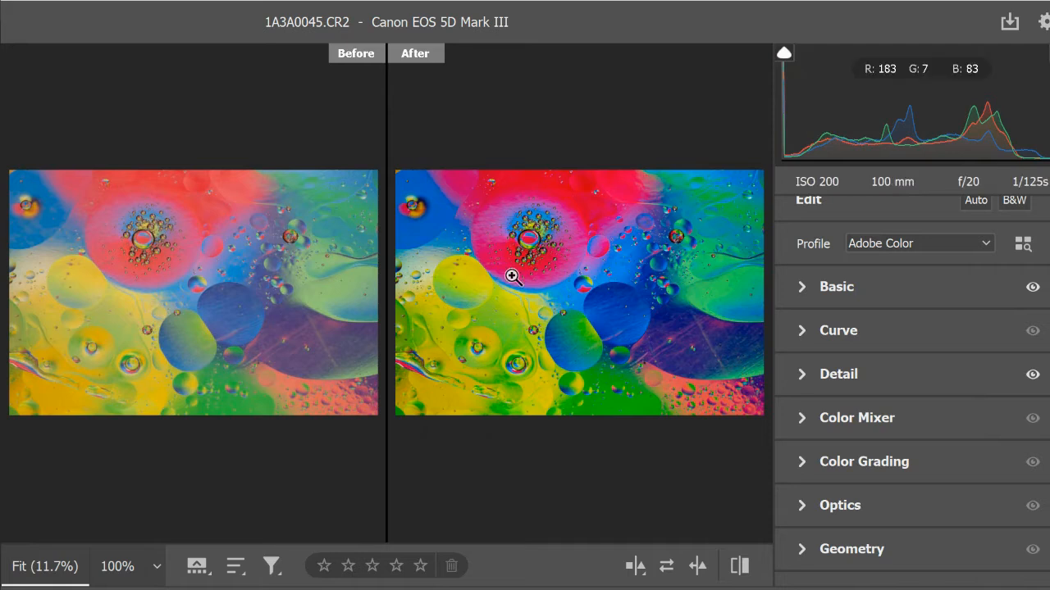
key(Escape)
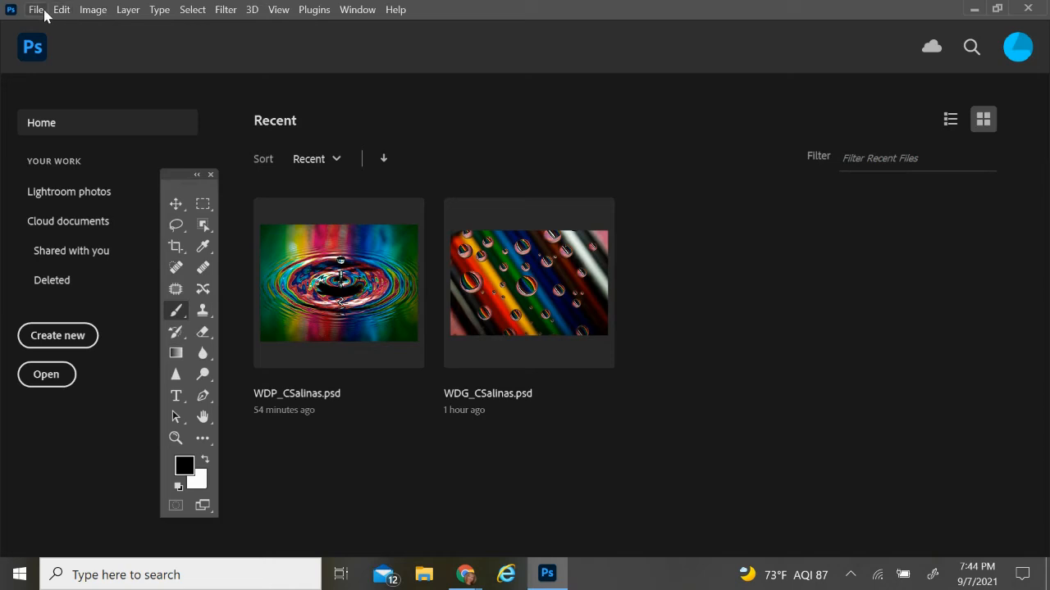
- Open the saved PSD file with the OW prefix and move the floating toolbox off the image
click(36, 9)
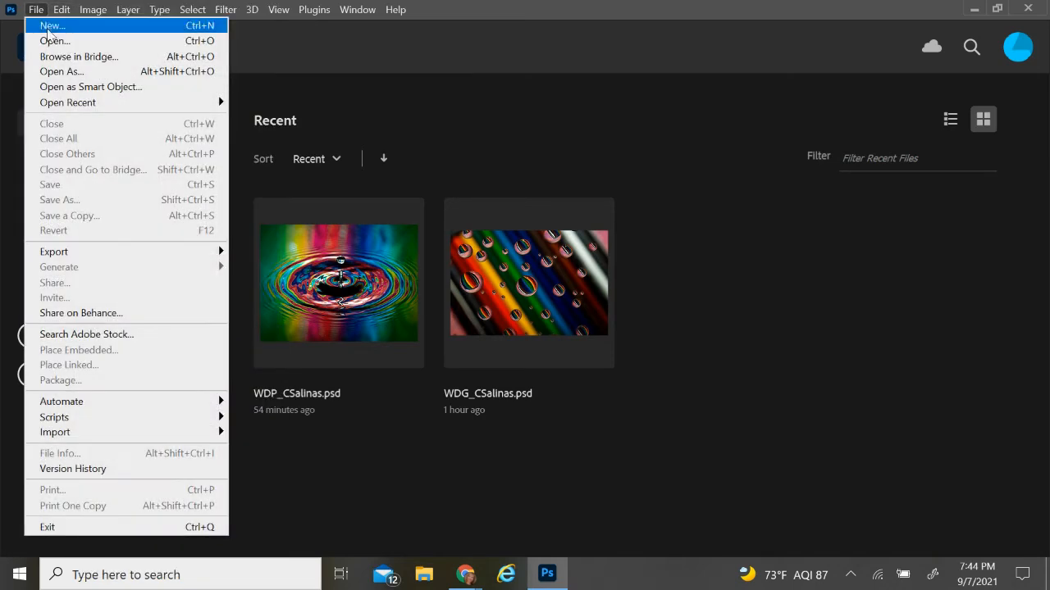
click(56, 39)
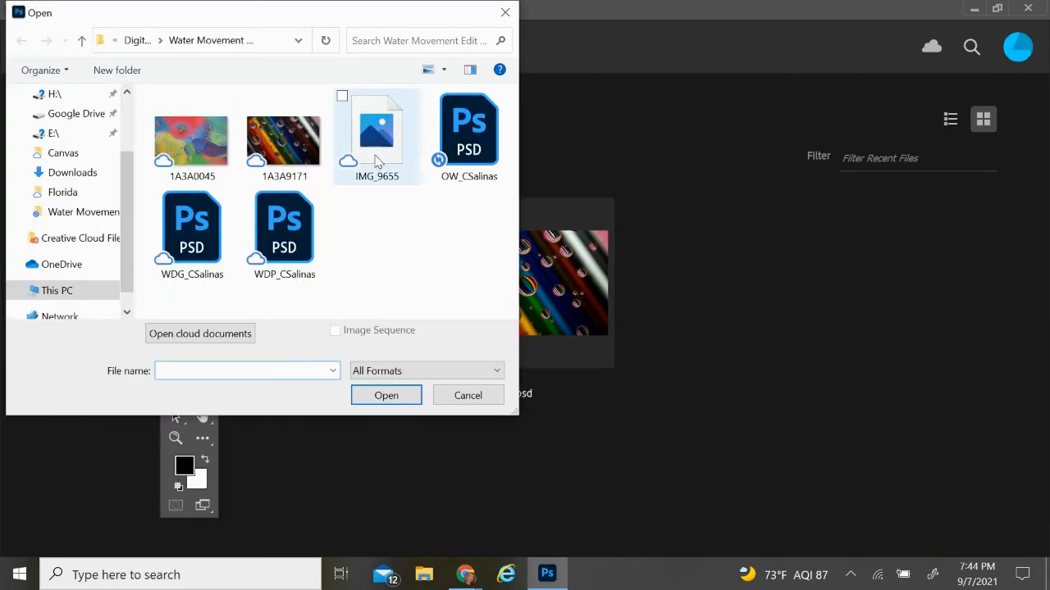
click(482, 164)
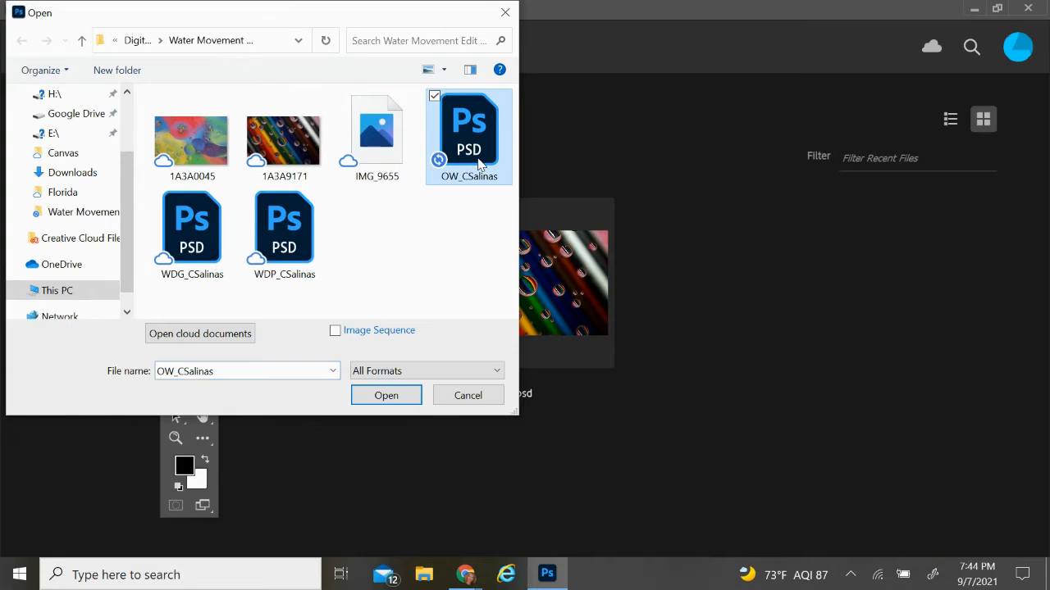
click(400, 394)
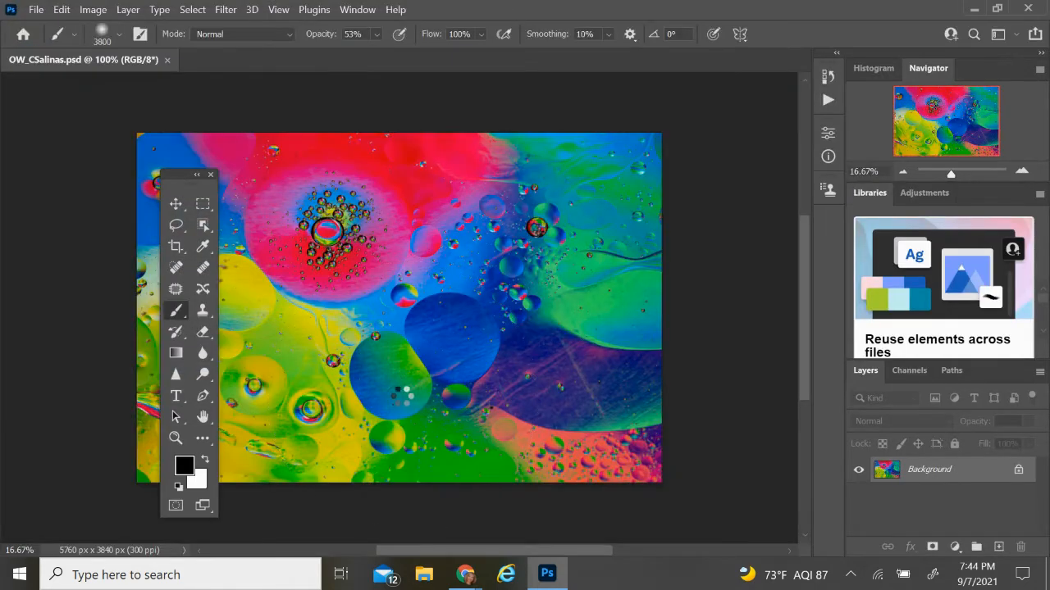
drag(182, 174, 57, 133)
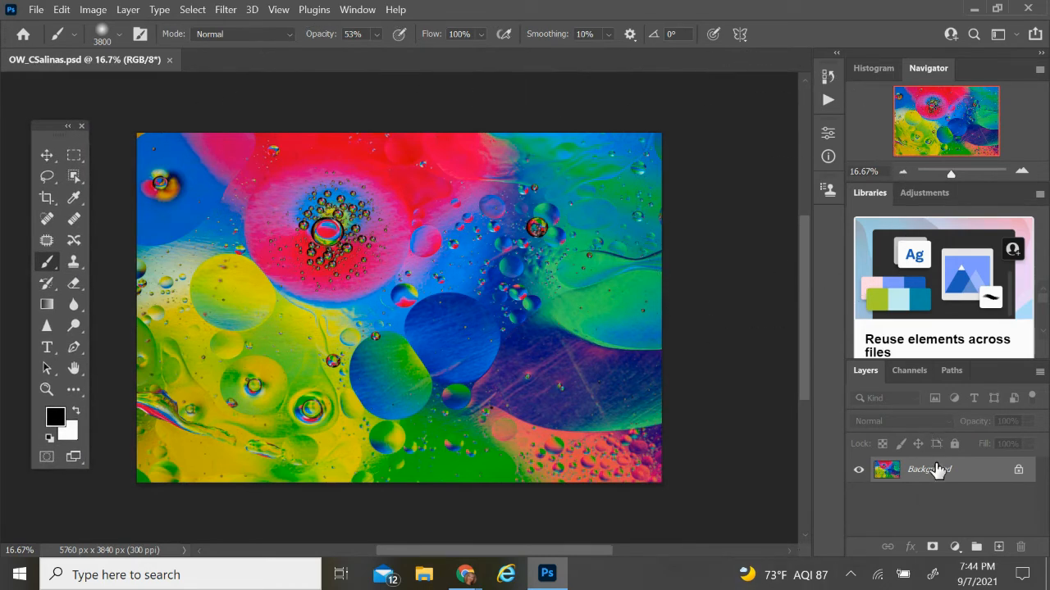
- Duplicate the Background layer and name the copy retouch
right_click(938, 472)
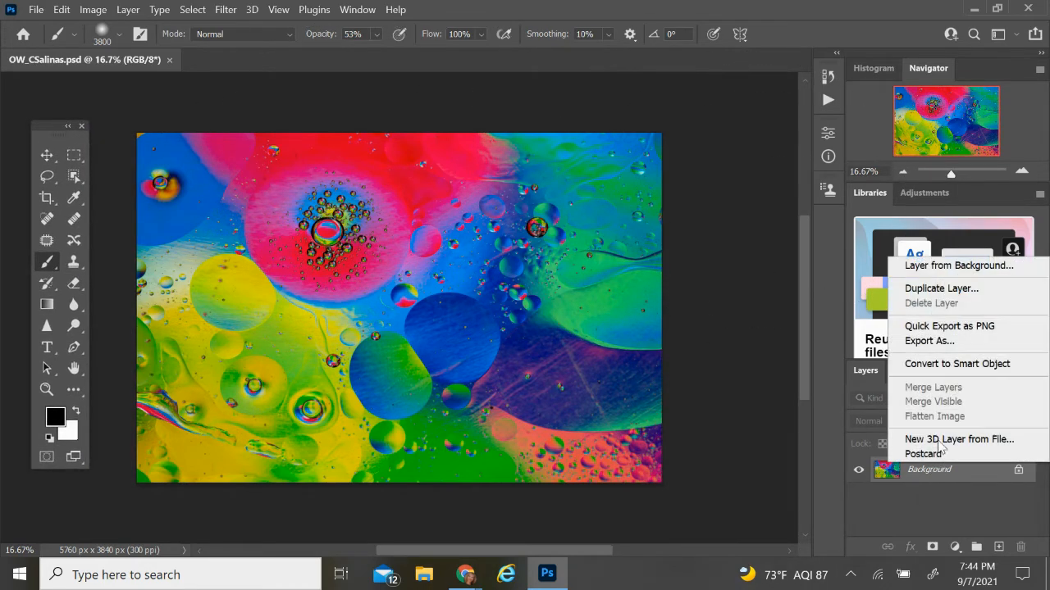
click(941, 289)
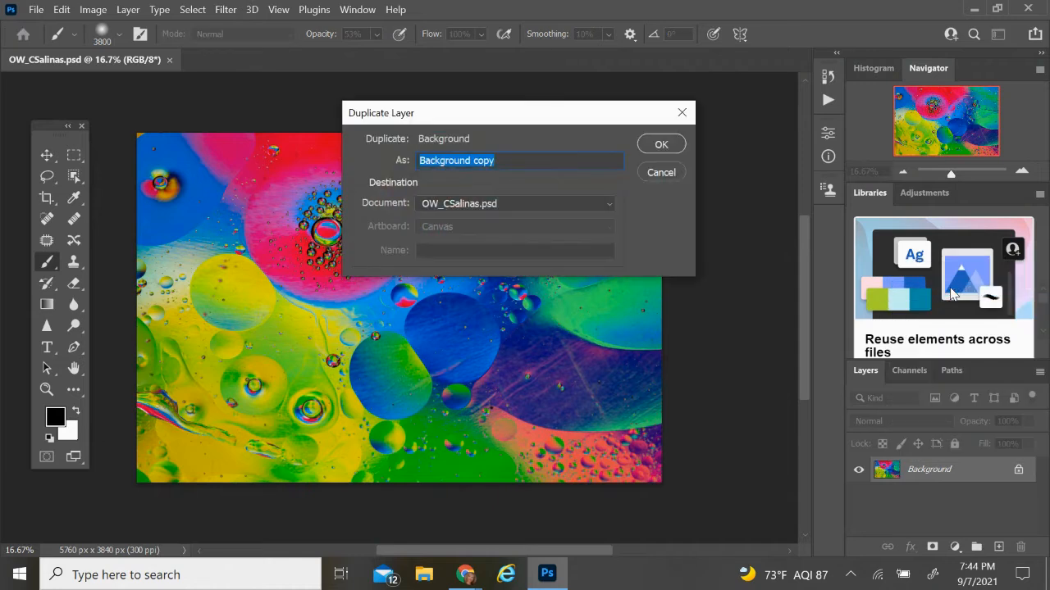
text(retouch)
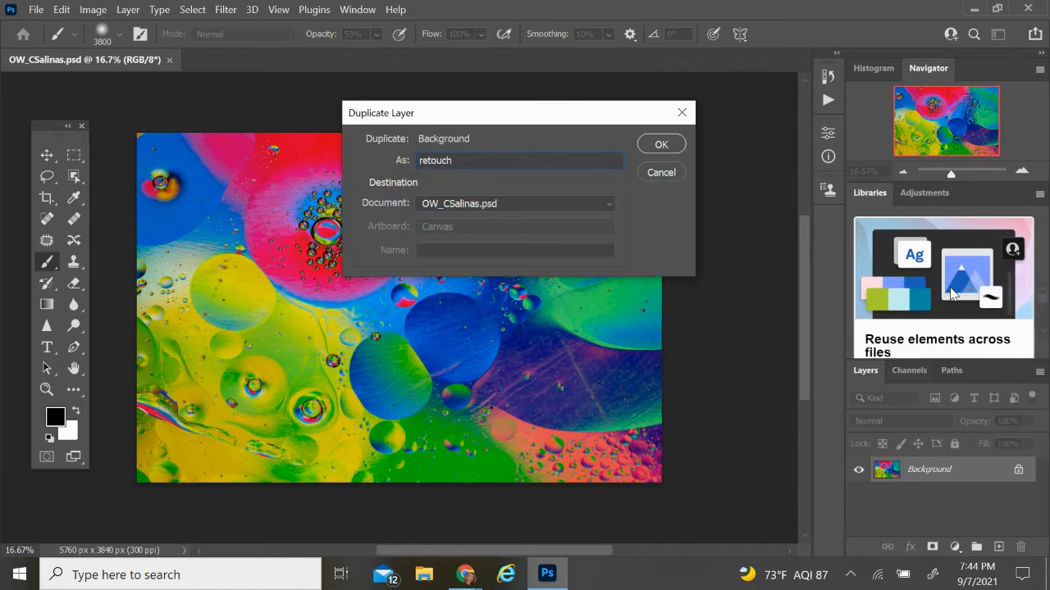
click(668, 143)
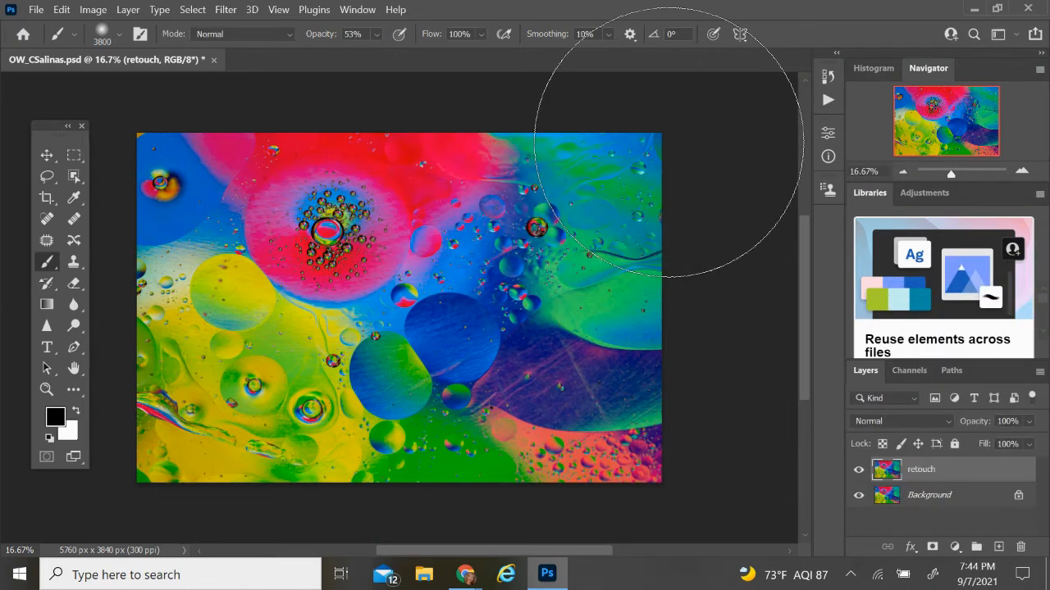
- Clone specks out of the upper-left blue and red areas with a Soft Round Clone Stamp, and compare the result with the Background
drag(951, 173, 909, 105)
drag(961, 175, 957, 176)
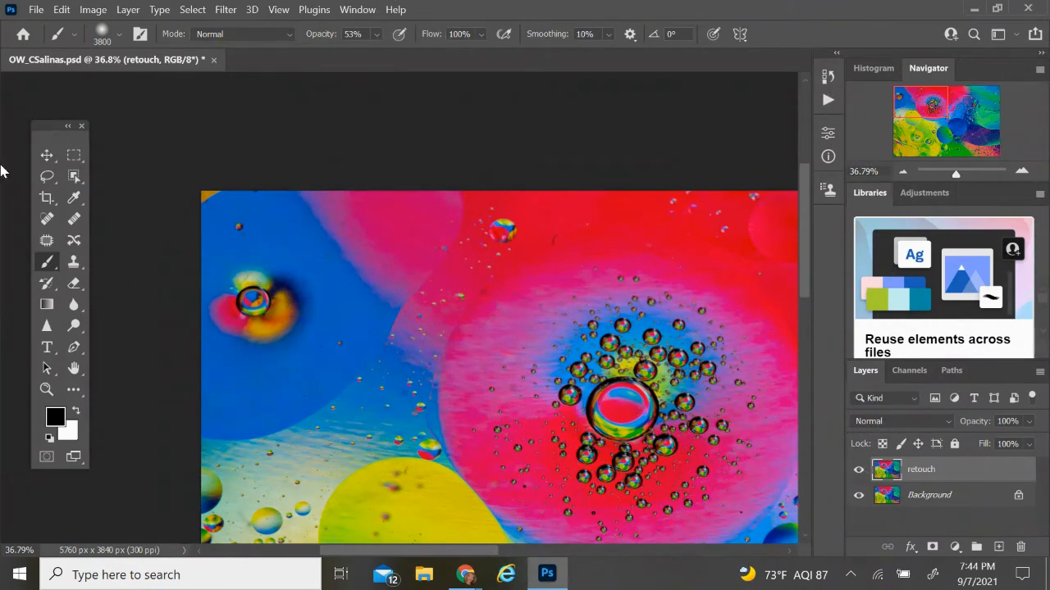
drag(73, 261, 102, 265)
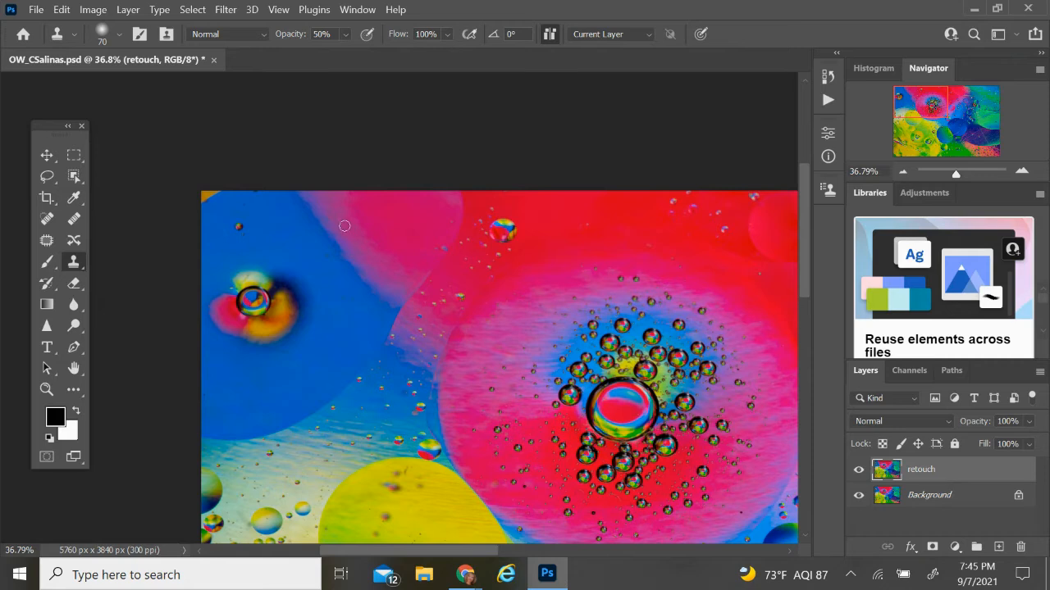
alt+click(242, 276)
click(119, 34)
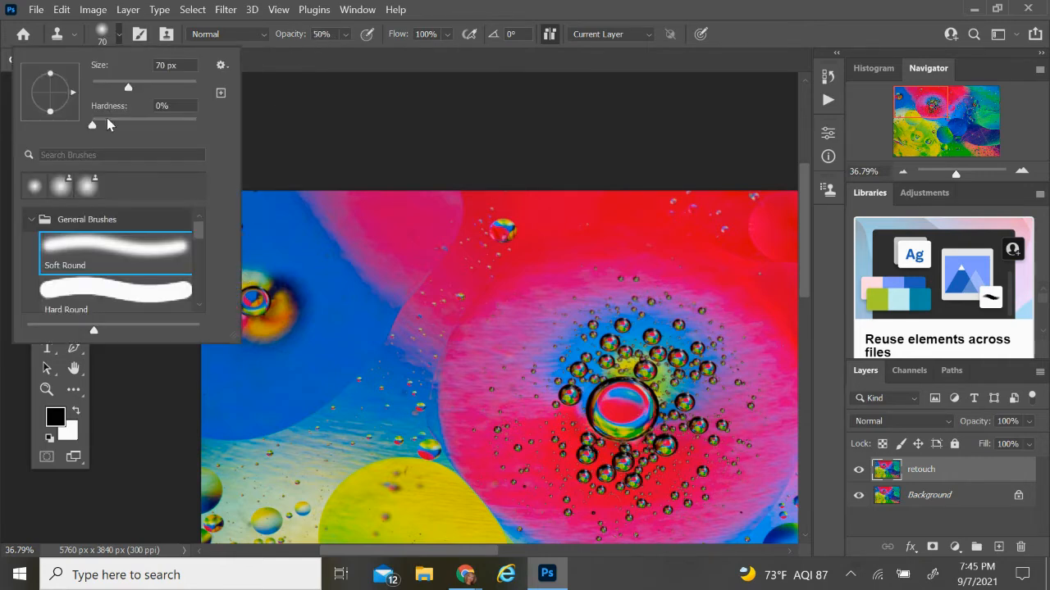
click(93, 240)
click(329, 149)
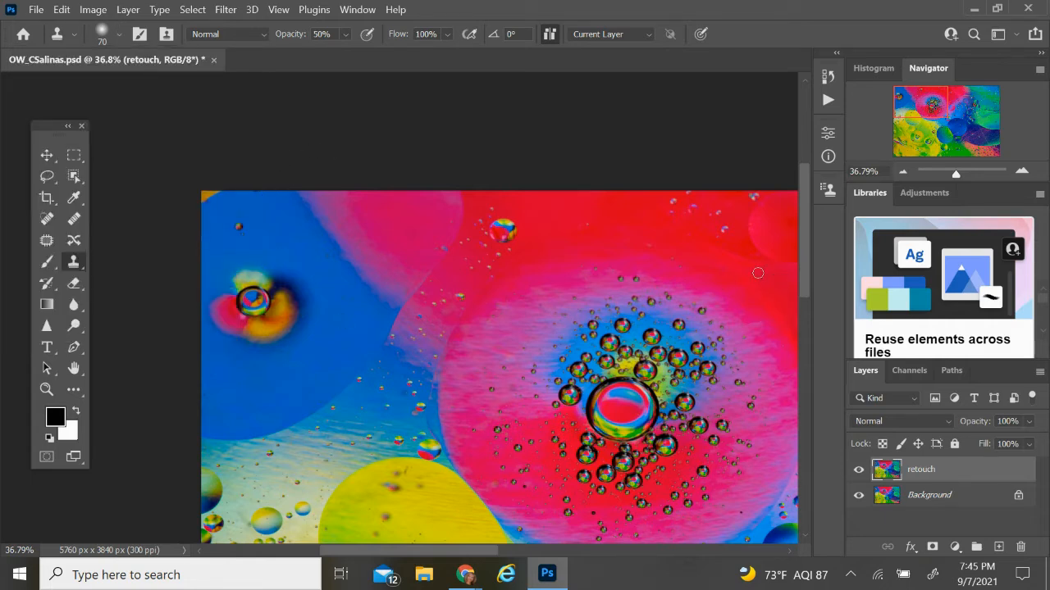
click(858, 469)
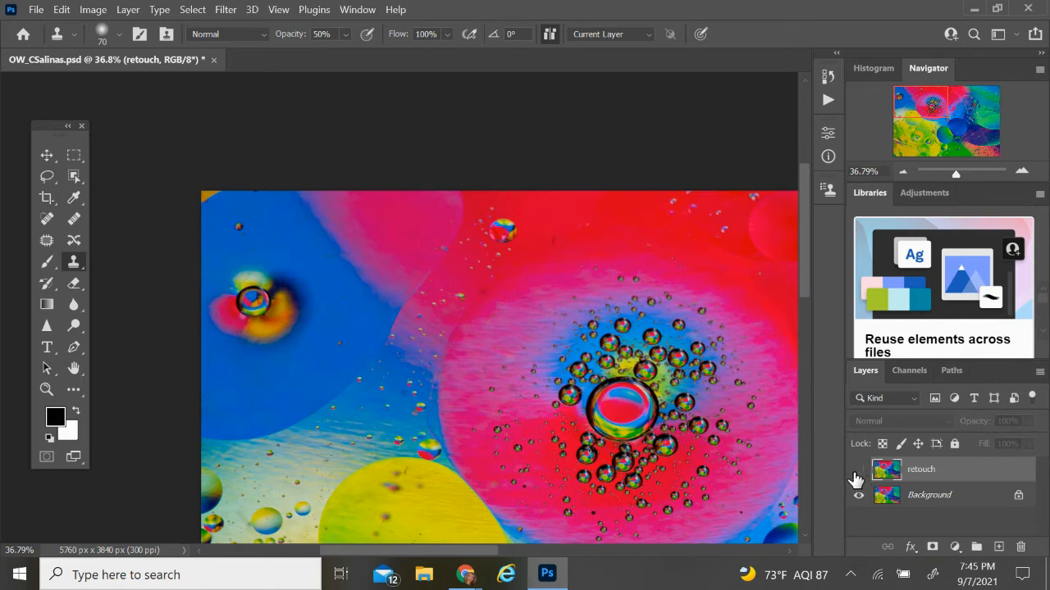
click(858, 472)
click(859, 472)
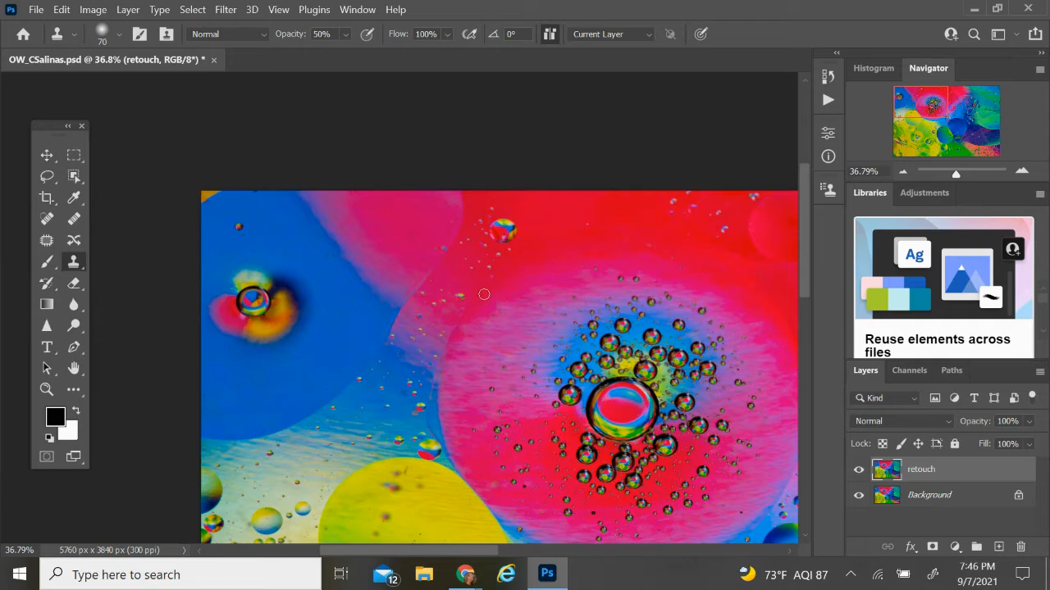
- Clone specks out of the red area and the pale patch near the photo's left edge, and compare the retouch layer with the original
alt+click(440, 236)
click(908, 109)
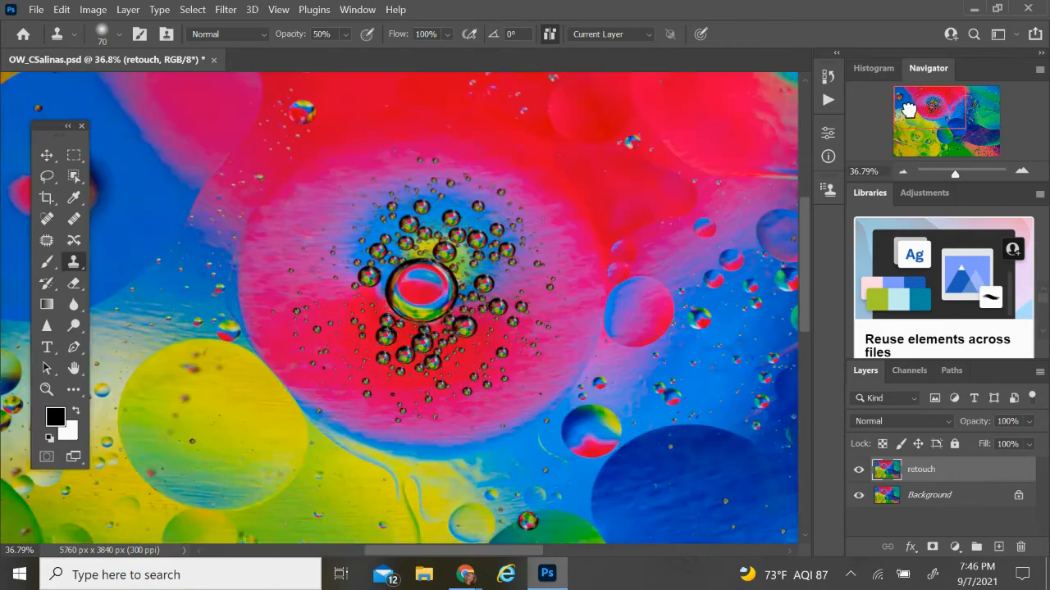
drag(899, 118, 896, 132)
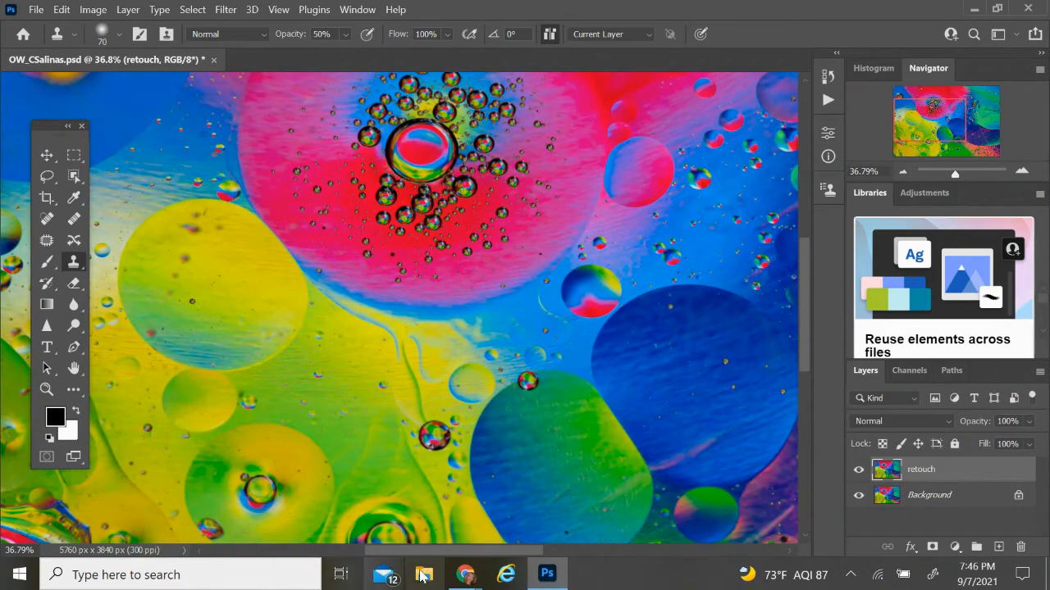
drag(431, 555, 393, 557)
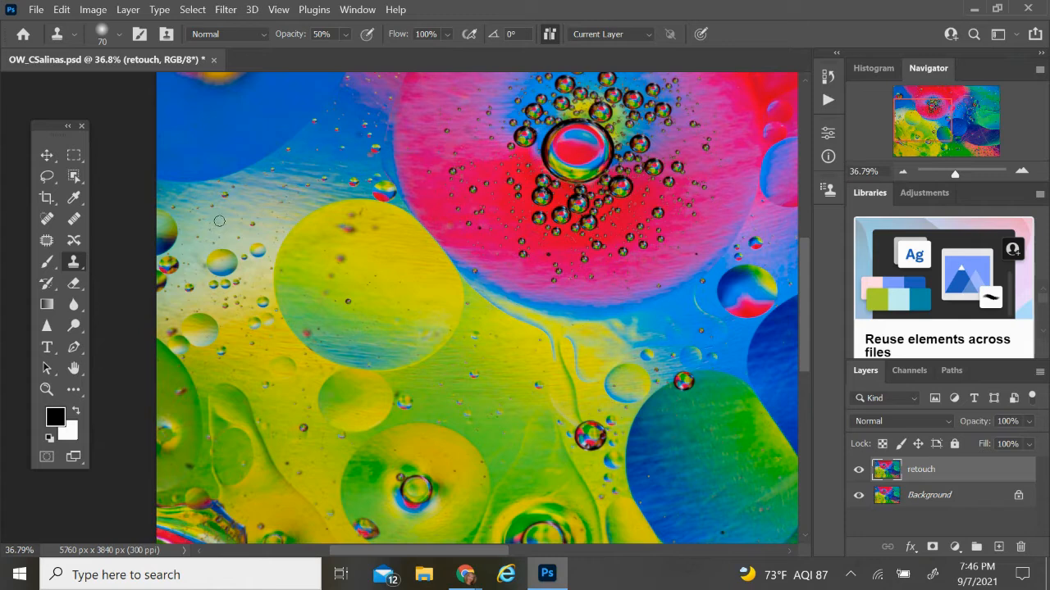
drag(216, 225, 211, 230)
drag(196, 237, 210, 238)
alt+click(215, 213)
click(196, 208)
alt+click(197, 220)
click(859, 470)
click(859, 470)
click(858, 471)
click(858, 472)
- Clone specks out of the yellow areas in the photo's lower left, moving the floating toolbox off the part being retouched
alt+click(189, 451)
click(184, 469)
drag(910, 135, 923, 145)
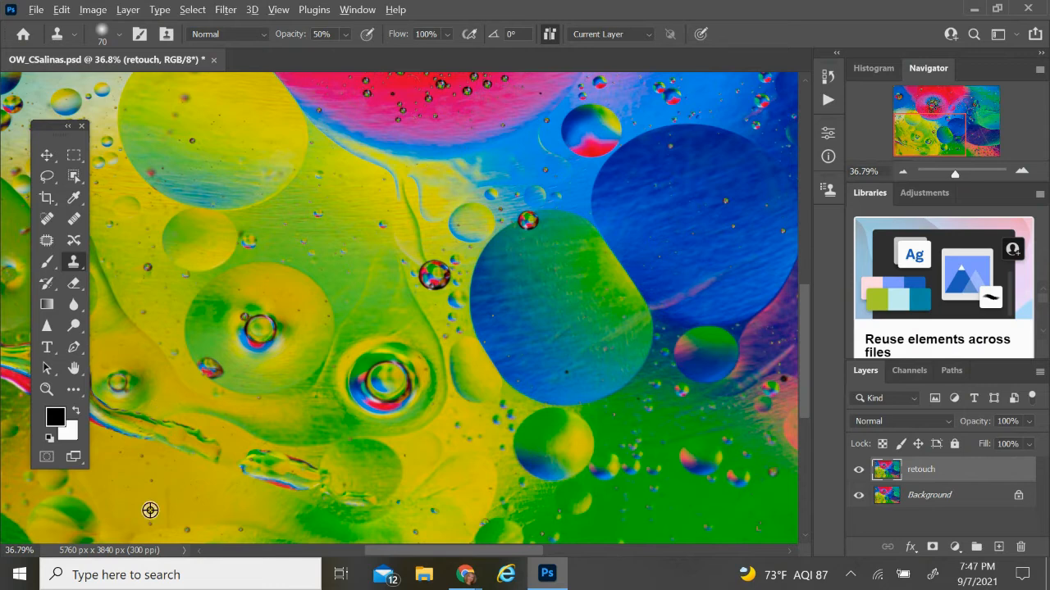
alt+click(123, 463)
mouse_move(59, 133)
mouse_down()
mouse_move(250, 135)
mouse_move(41, 82)
mouse_up()
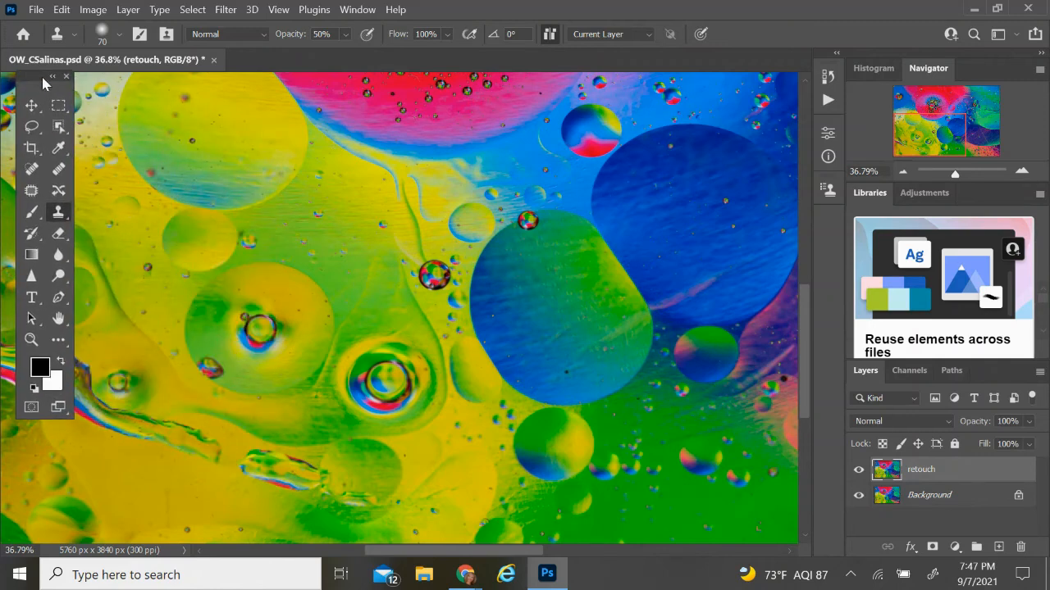
alt+click(85, 440)
drag(83, 431, 106, 446)
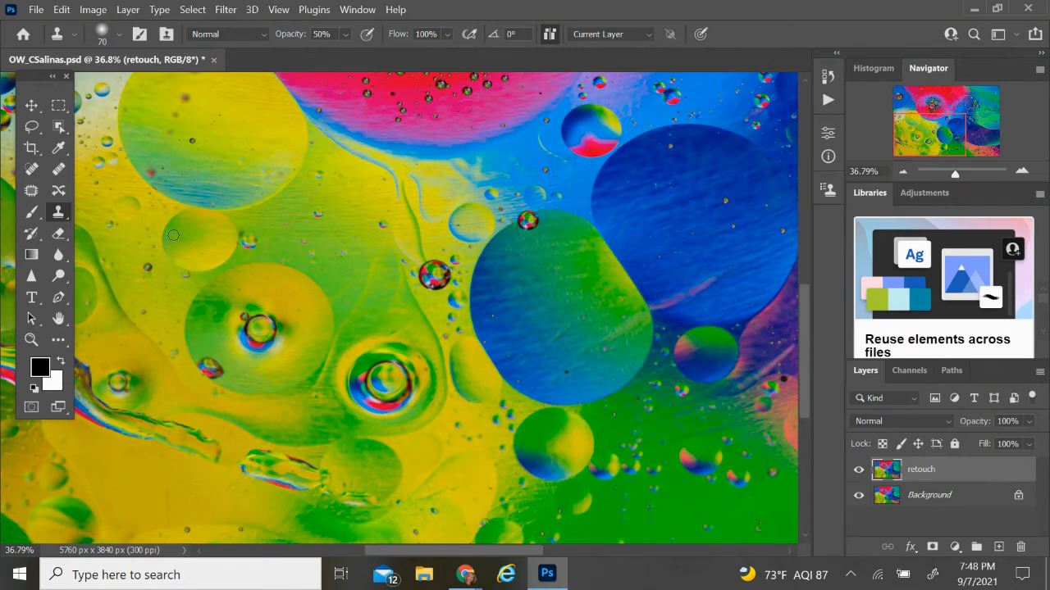
- Clone away the dark spots in the large yellow circle and the yellow-green area beside it
alt+click(287, 161)
click(281, 175)
click(252, 174)
click(186, 99)
alt+click(189, 132)
drag(192, 141, 190, 145)
- Clone specks out of the large dark purple shape and its green edges near the photo's right side, enlarging the brush to 90 px
click(954, 148)
drag(954, 148, 976, 151)
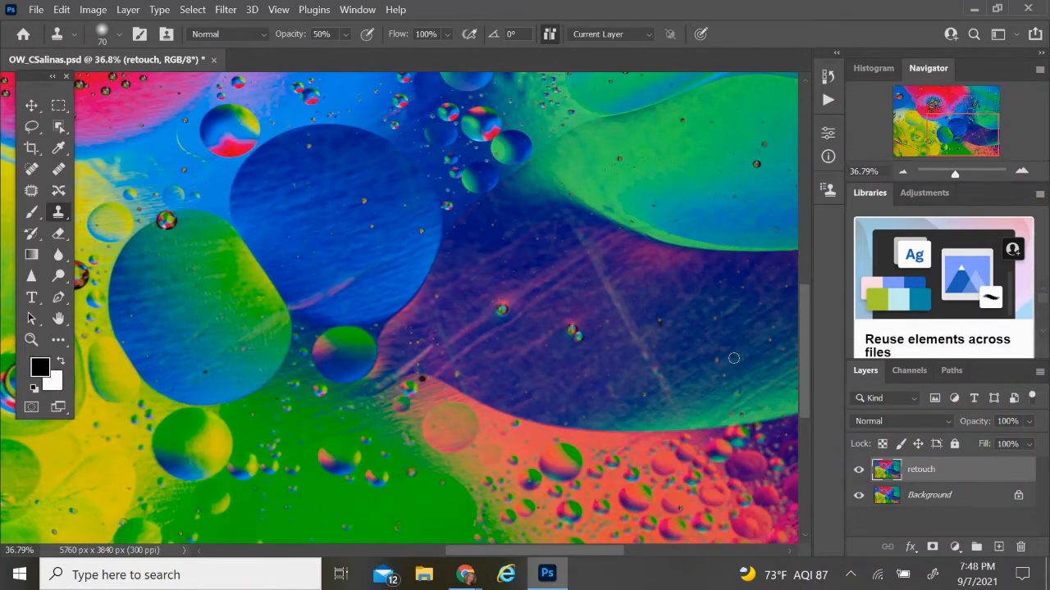
alt+click(765, 397)
click(760, 408)
key(alt)
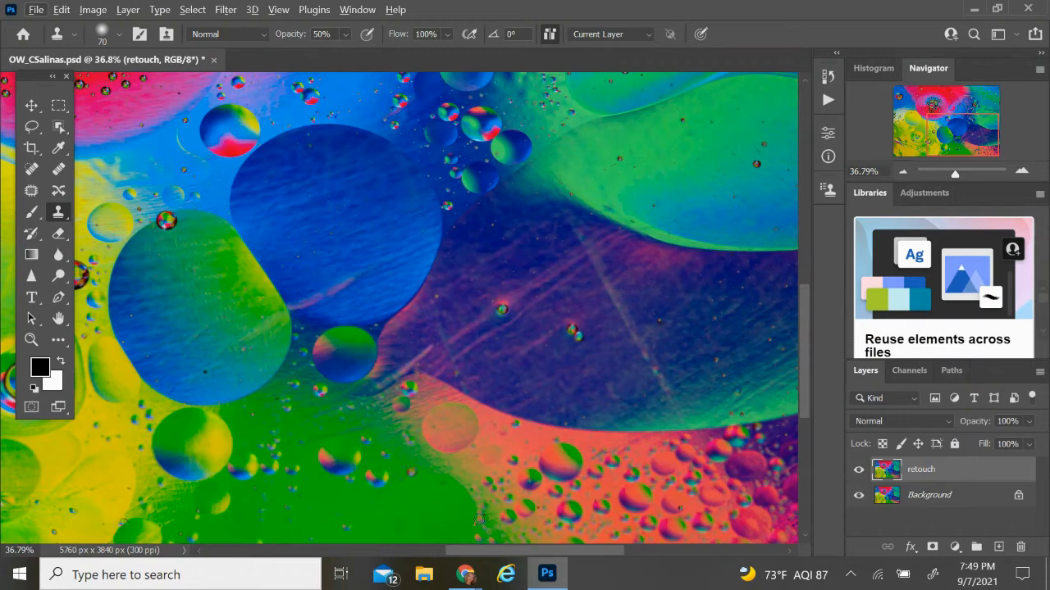
alt+click(766, 353)
alt+click(754, 273)
drag(770, 270, 767, 281)
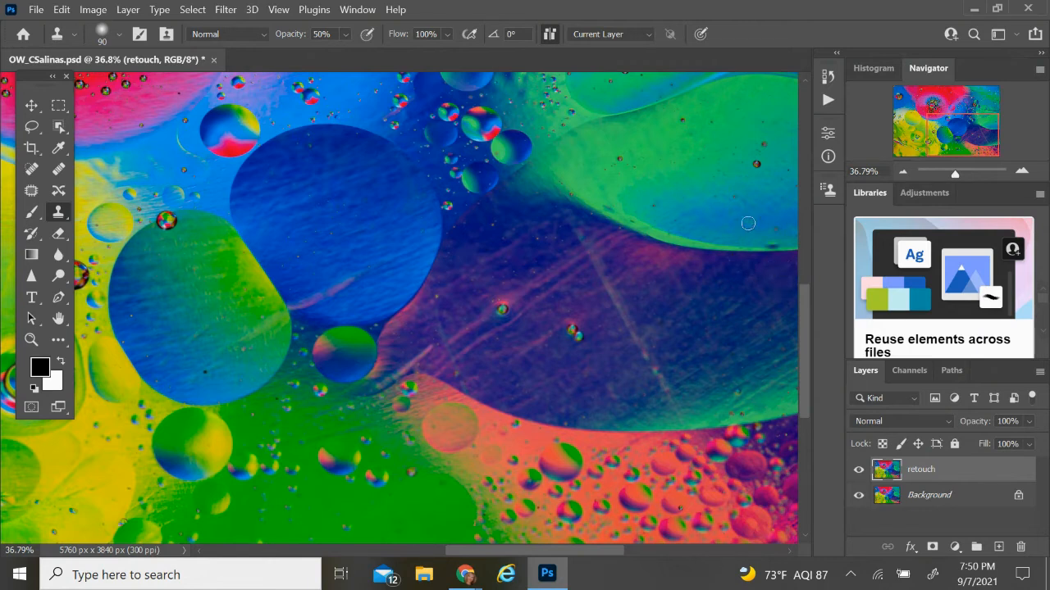
- Clone specks out of the large green shape and the upper part of the dark purple shape below it
drag(994, 127, 1011, 105)
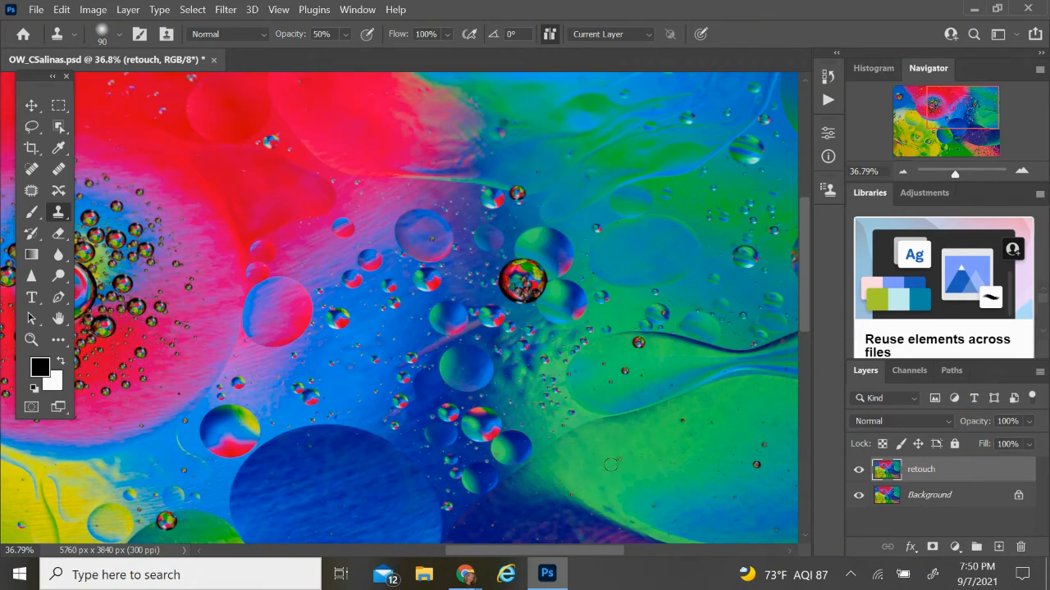
alt+click(642, 440)
drag(976, 115, 976, 129)
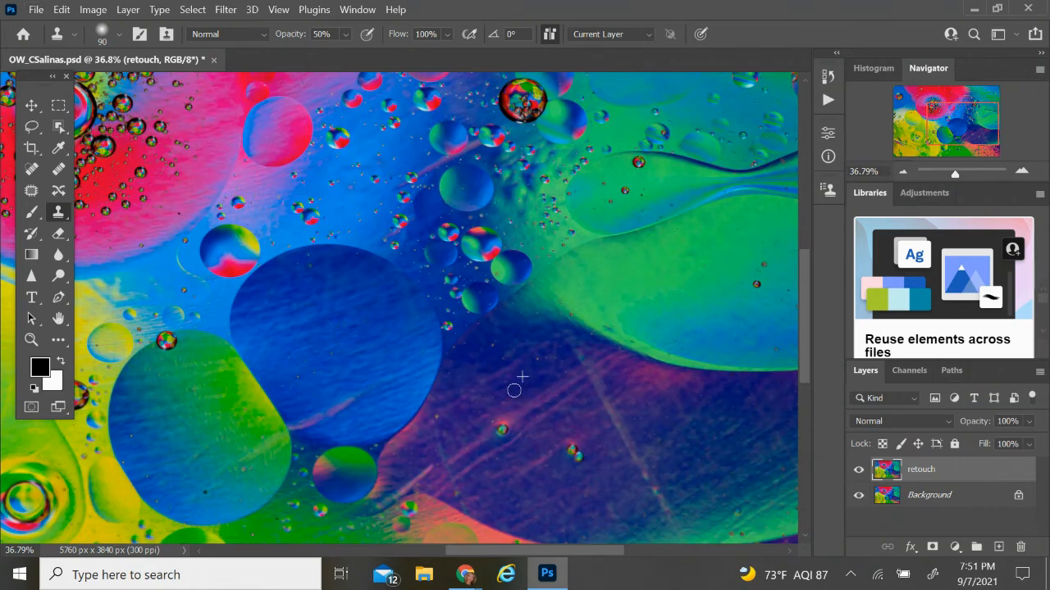
alt+click(510, 343)
mouse_move(539, 360)
mouse_down()
mouse_move(565, 361)
mouse_move(505, 334)
mouse_move(515, 349)
mouse_move(502, 356)
mouse_move(501, 333)
mouse_move(490, 350)
mouse_move(487, 327)
mouse_move(457, 357)
mouse_up()
alt+click(505, 335)
- Compare the whole photo before and after cleanup by repeatedly hiding and showing the retouch layer
scroll(631, 398, down, 1)
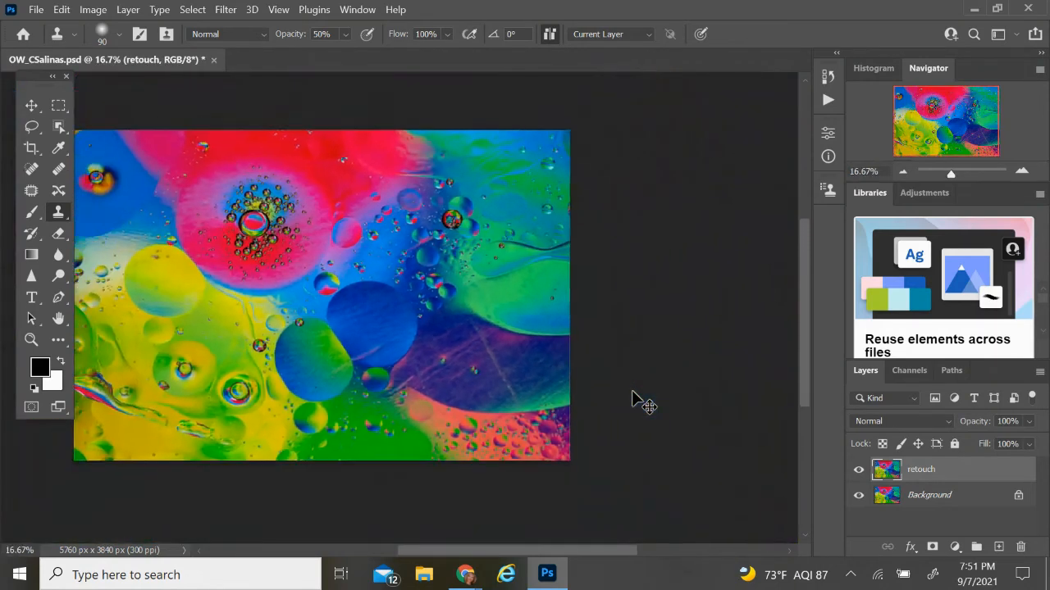
key(ctrl+minus)
click(860, 471)
click(859, 471)
click(859, 471)
click(859, 472)
click(859, 472)
click(859, 472)
click(859, 472)
click(859, 472)
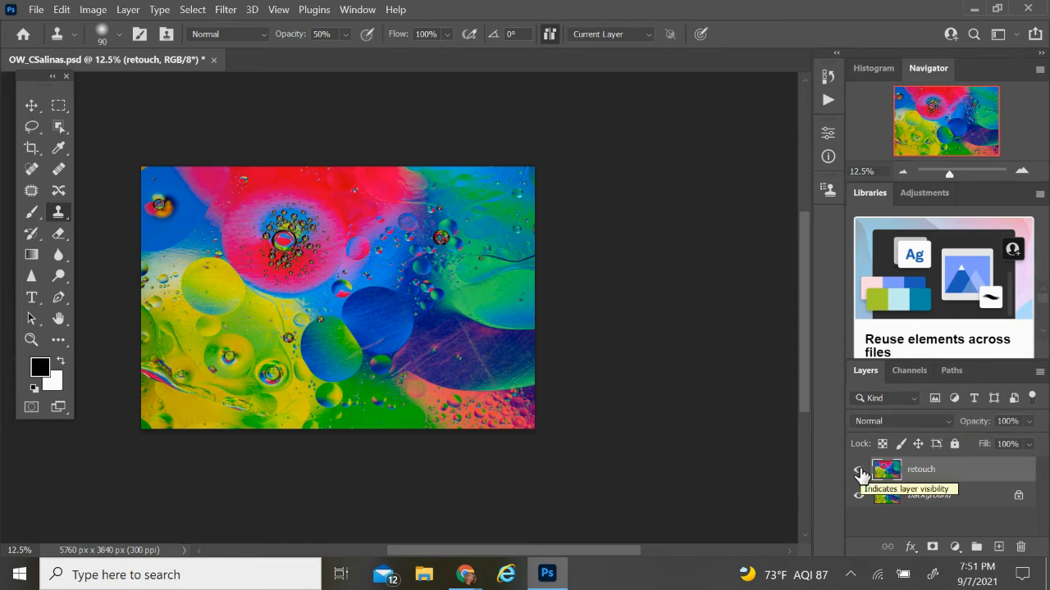
- Duplicate the retouch layer and name the copy surface blur
right_click(933, 473)
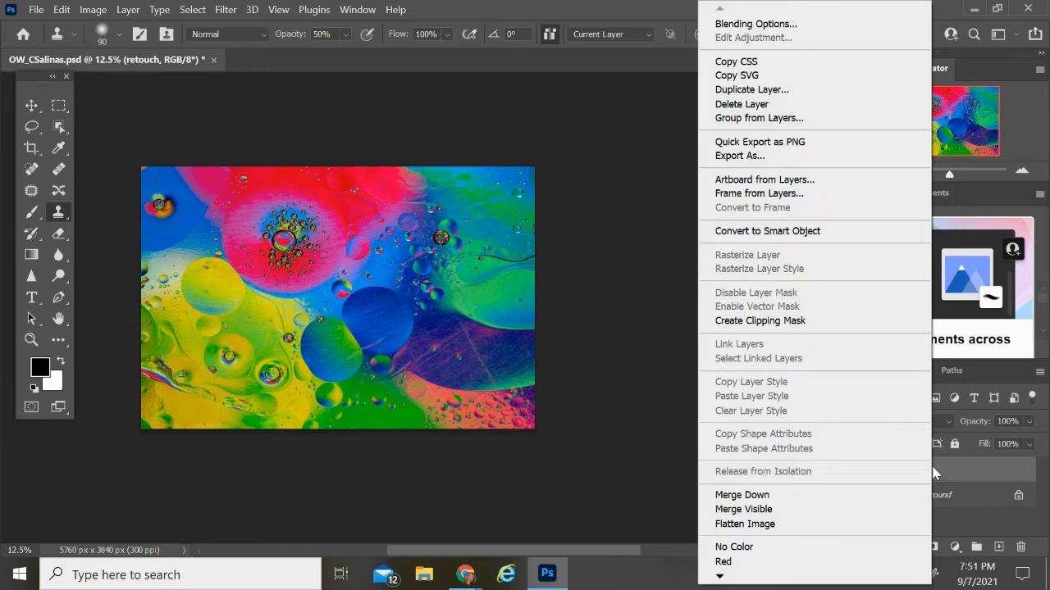
right_click(1008, 466)
right_click(994, 467)
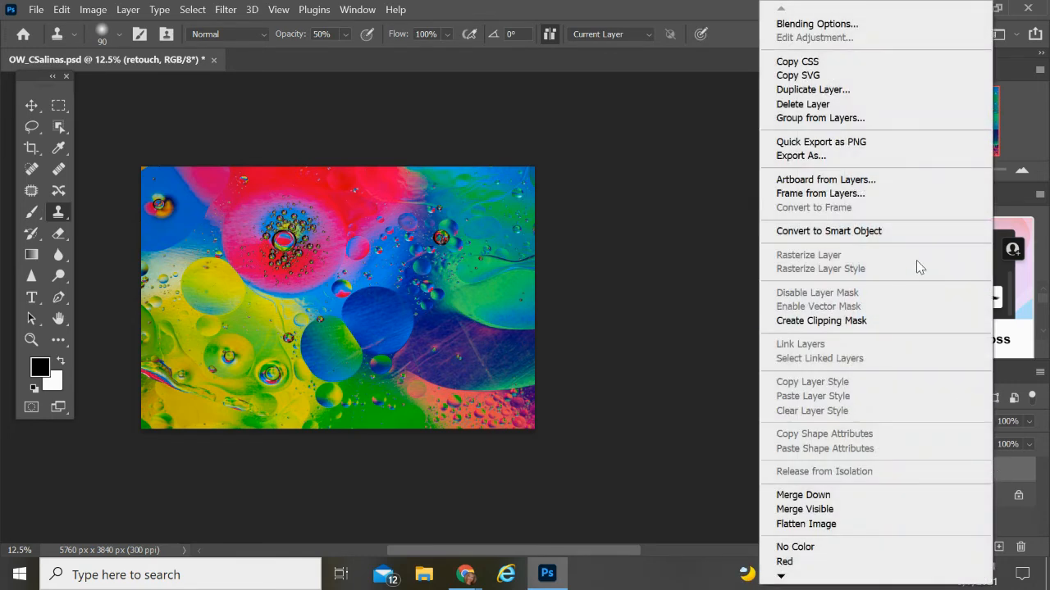
click(863, 90)
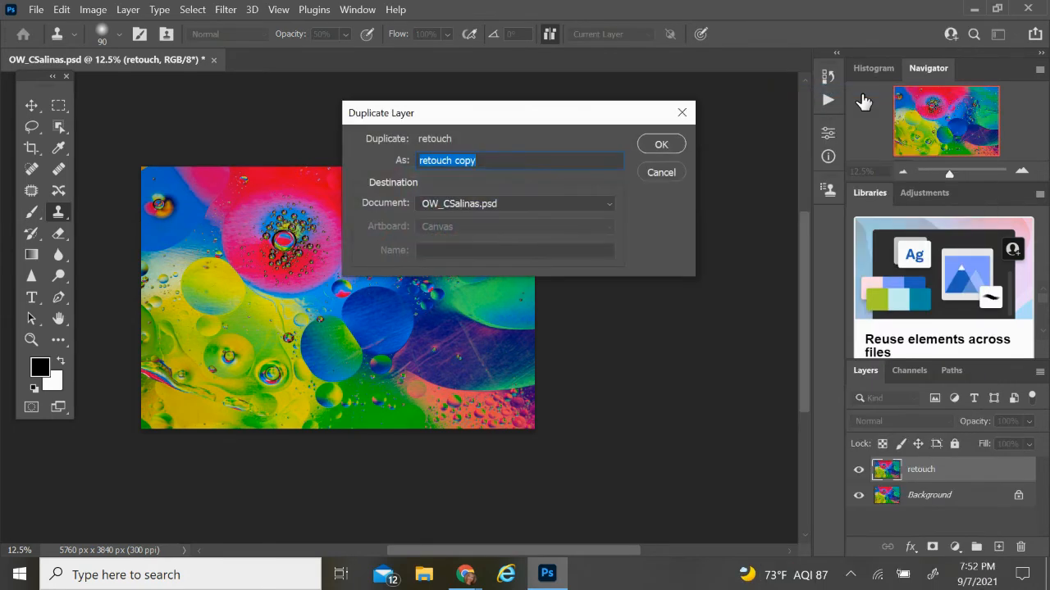
text(surface blur)
click(645, 148)
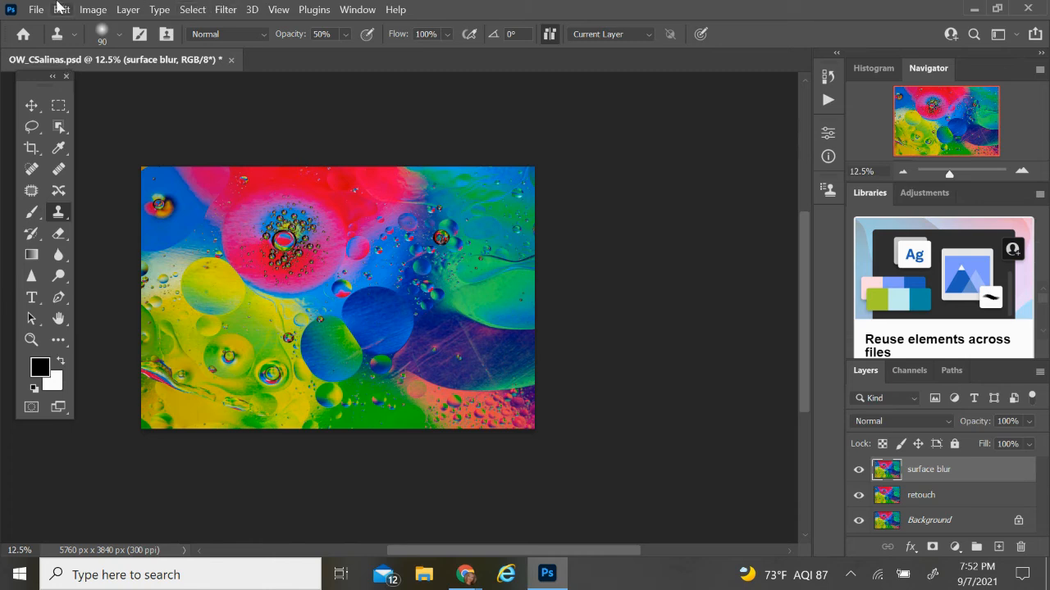
- Apply a Surface Blur to the surface blur layer with a radius slightly under 32 pixels and a threshold of 37 levels
click(227, 12)
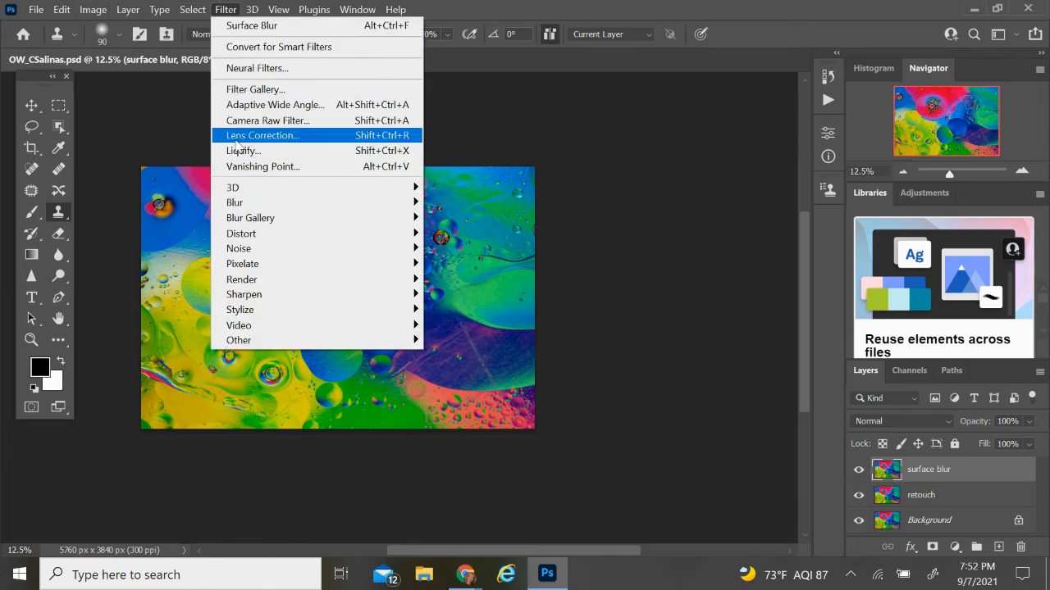
mouse_move(244, 203)
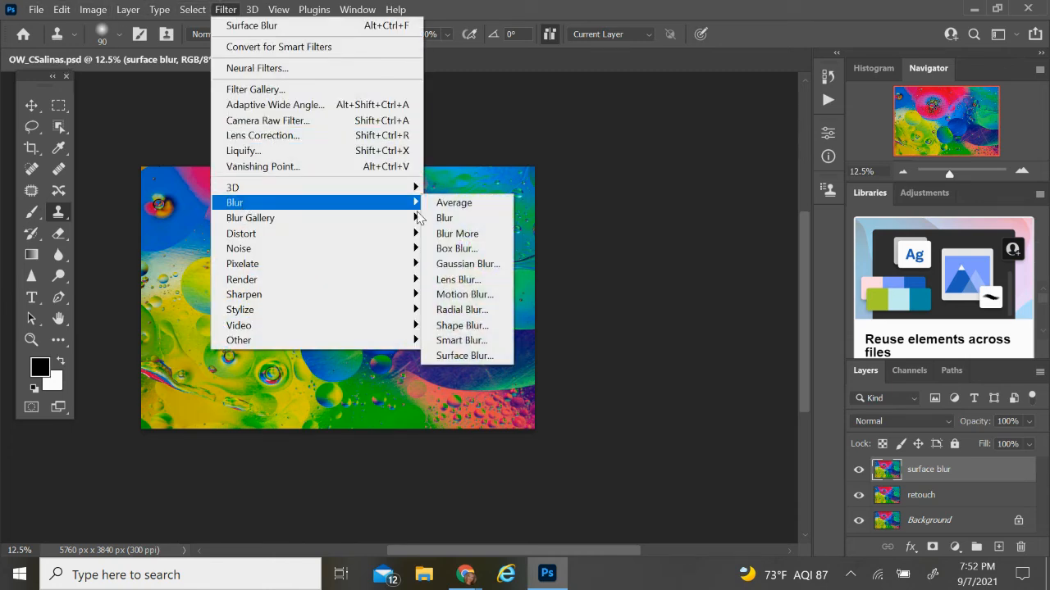
click(481, 356)
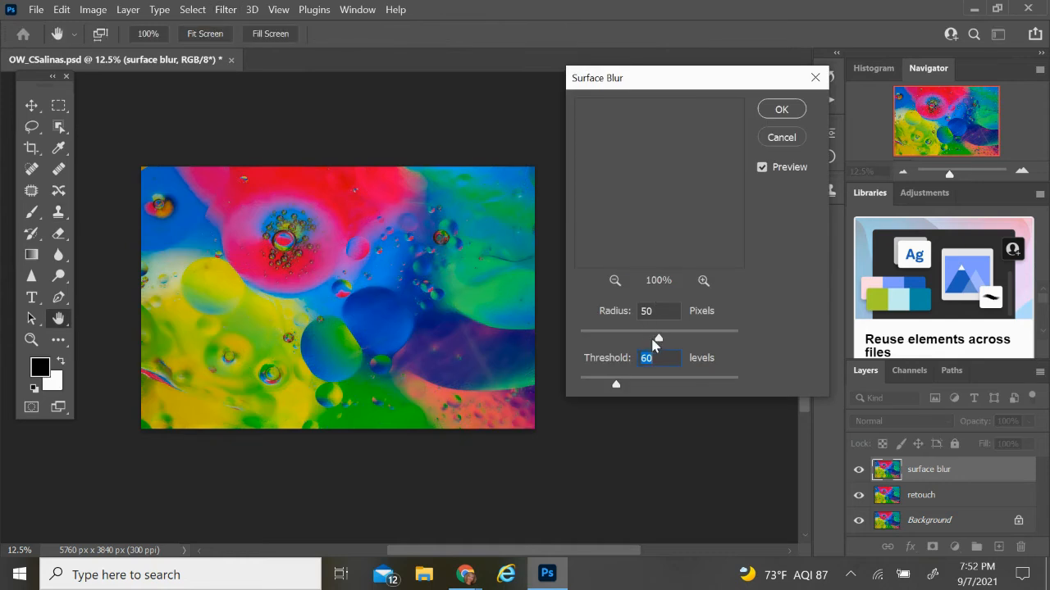
drag(661, 342, 629, 341)
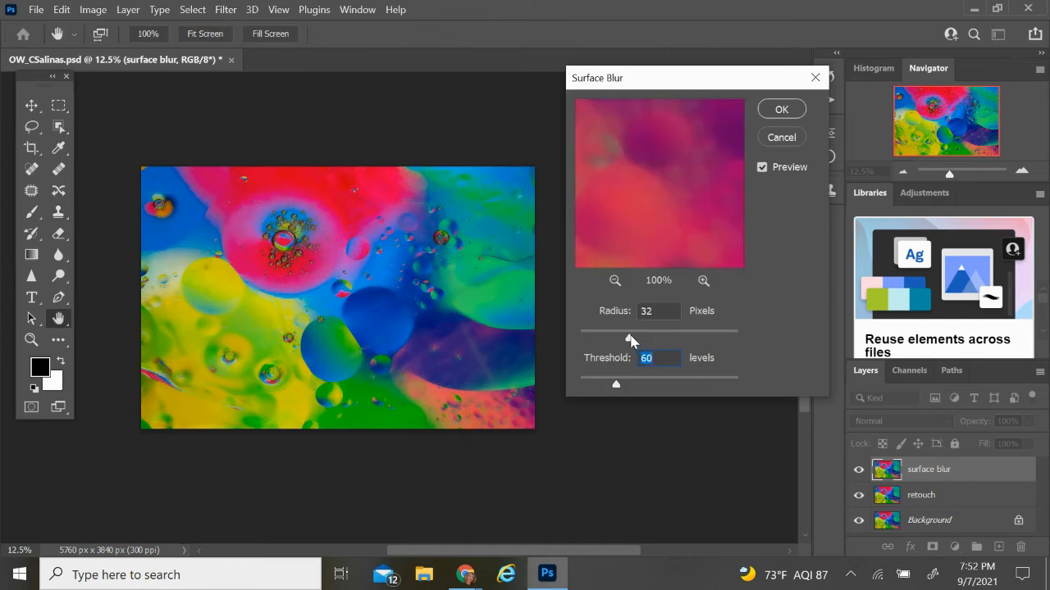
drag(617, 389, 601, 389)
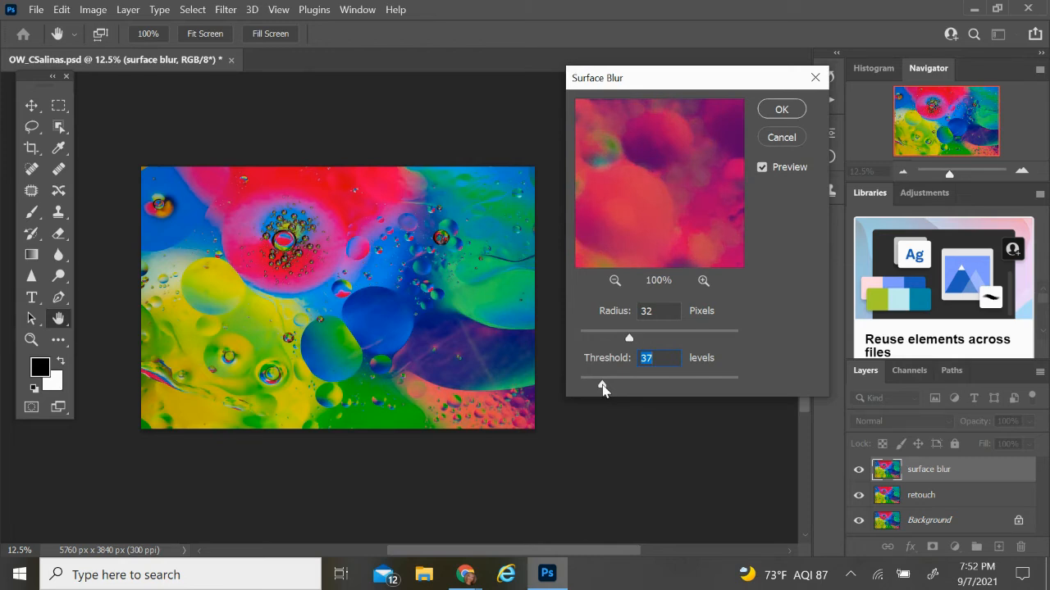
mouse_move(629, 343)
mouse_down()
mouse_move(685, 342)
mouse_move(623, 348)
mouse_up()
click(783, 109)
key(s)
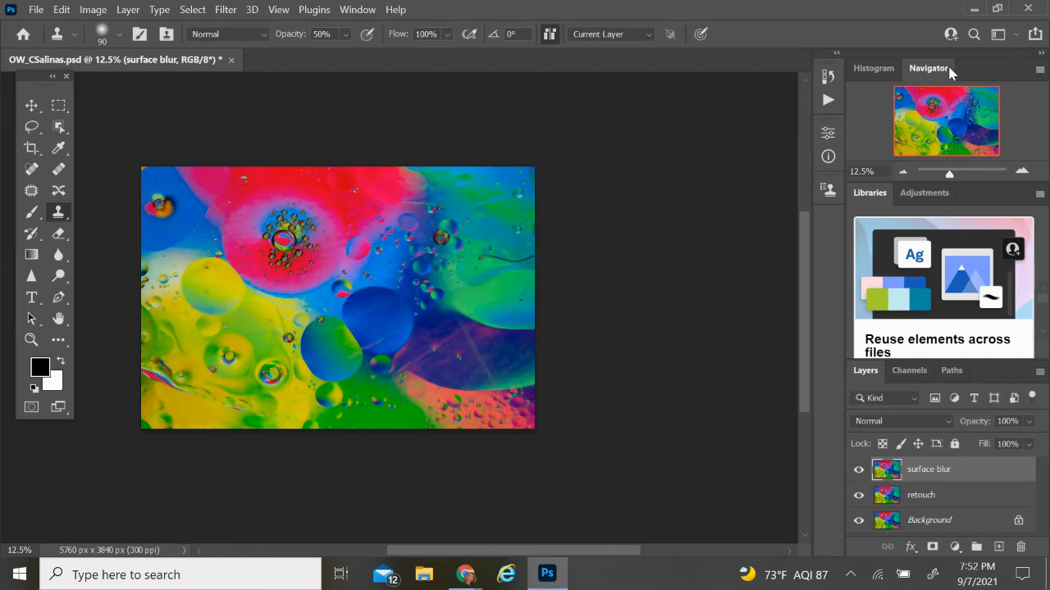
- Clone specks out of the red and pink area beside the upper edge of the large pink circle, using a 200 px brush
key(ctrl+equal)
key(ctrl+equal)
key(ctrl+equal)
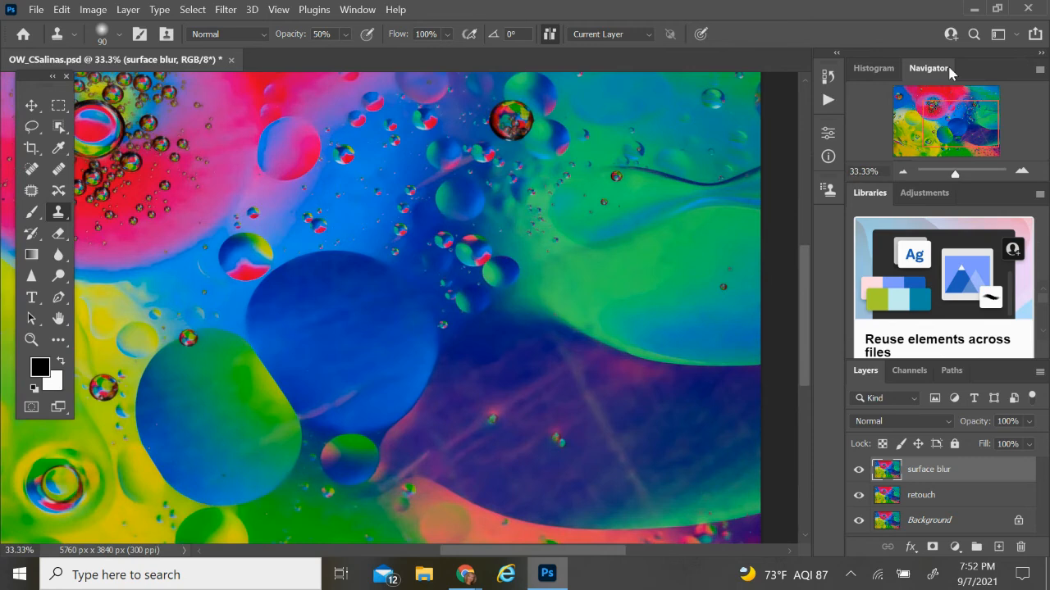
drag(968, 141, 936, 123)
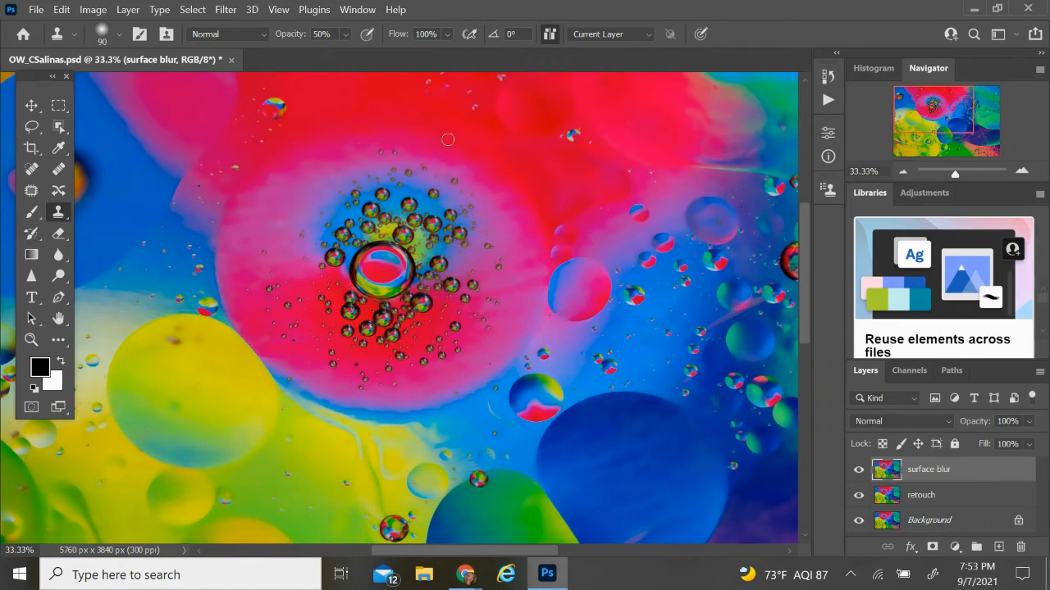
scroll(448, 139, up, 2)
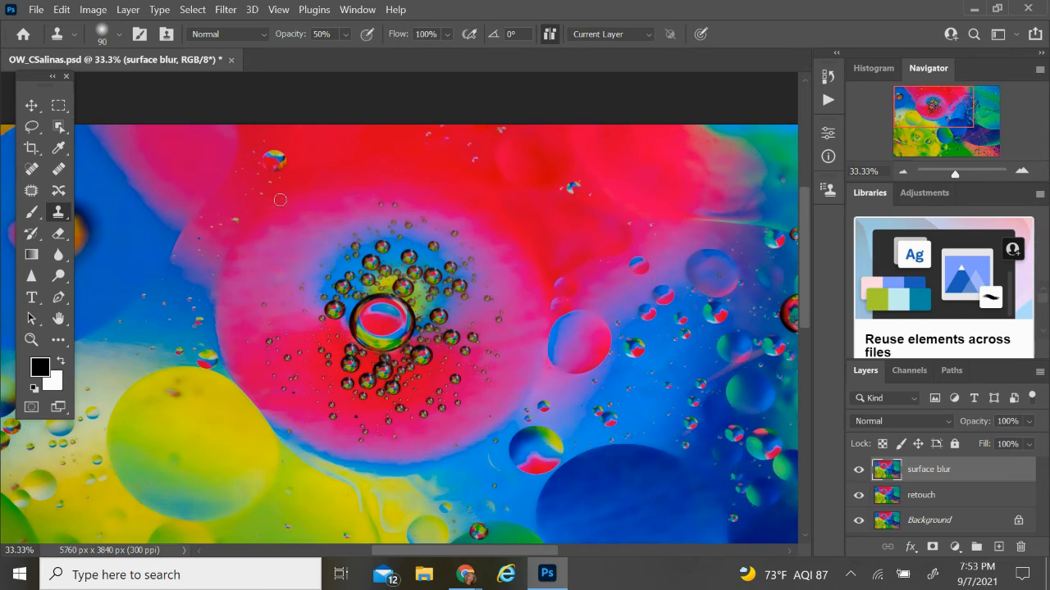
key(bracketright)
alt+click(265, 196)
mouse_move(236, 223)
mouse_down()
mouse_move(204, 227)
mouse_move(215, 218)
mouse_move(203, 235)
mouse_move(215, 232)
mouse_up()
alt+click(238, 200)
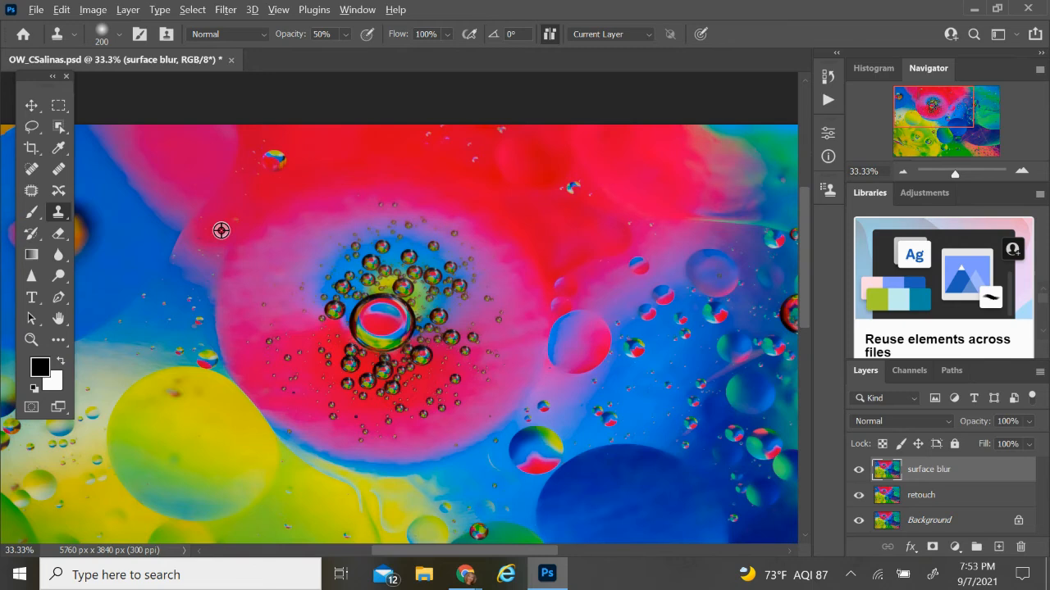
- Clone specks out of the blue area beside the pink circle and the yellow area near the photo's lower edge
alt+click(147, 326)
click(169, 313)
drag(527, 193, 426, 124)
drag(931, 103, 912, 156)
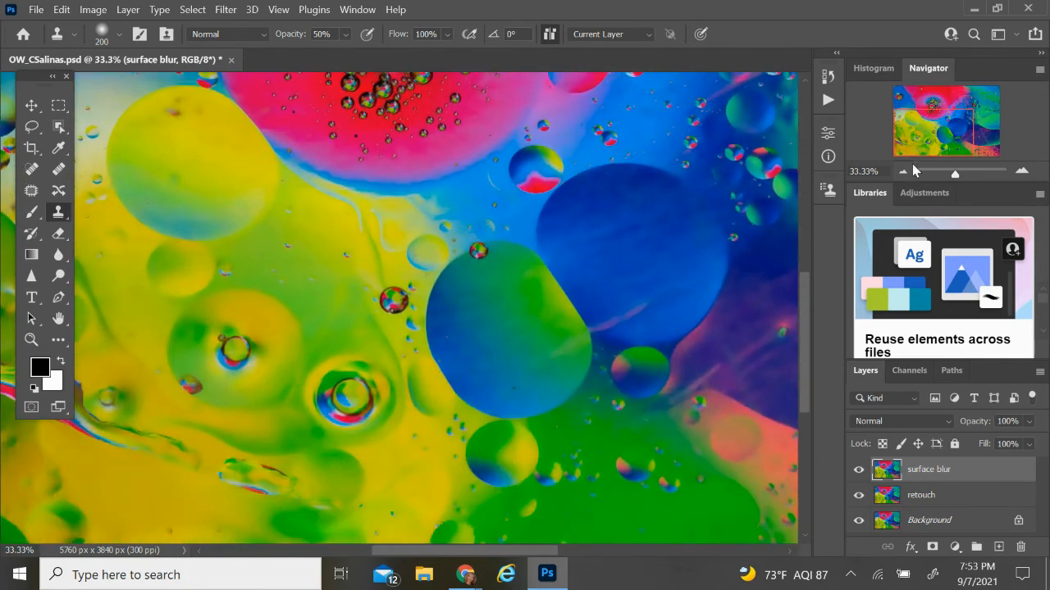
mouse_move(39, 88)
mouse_down()
mouse_move(175, 186)
mouse_move(18, 110)
mouse_move(37, 109)
mouse_up()
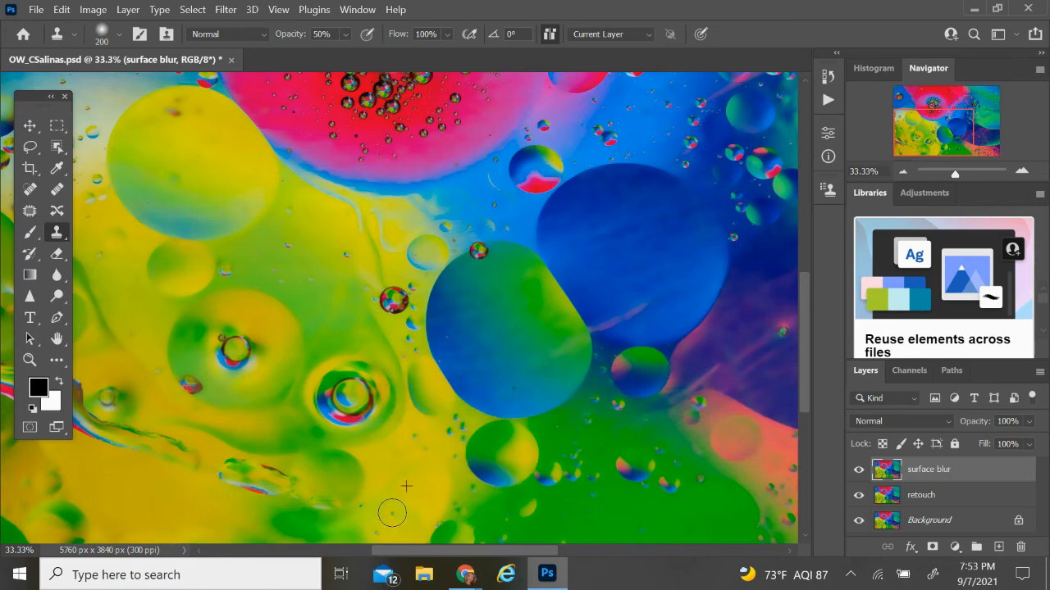
- Add a layer mask to surface blur and paint it black over the pink circle's bubble cluster with a 1300 px brush at 53% opacity
drag(935, 151, 1025, 123)
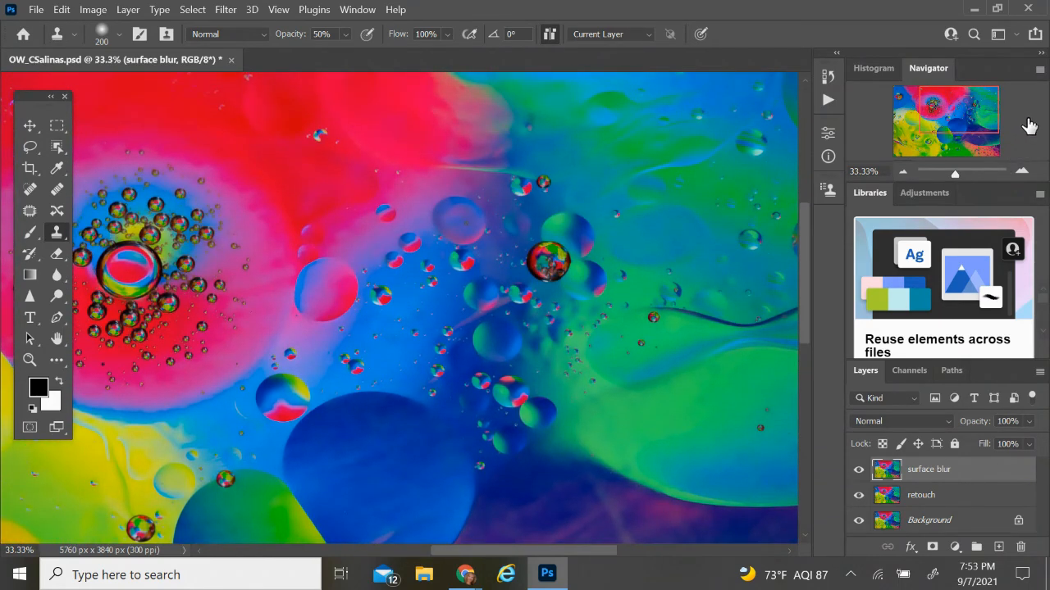
click(932, 546)
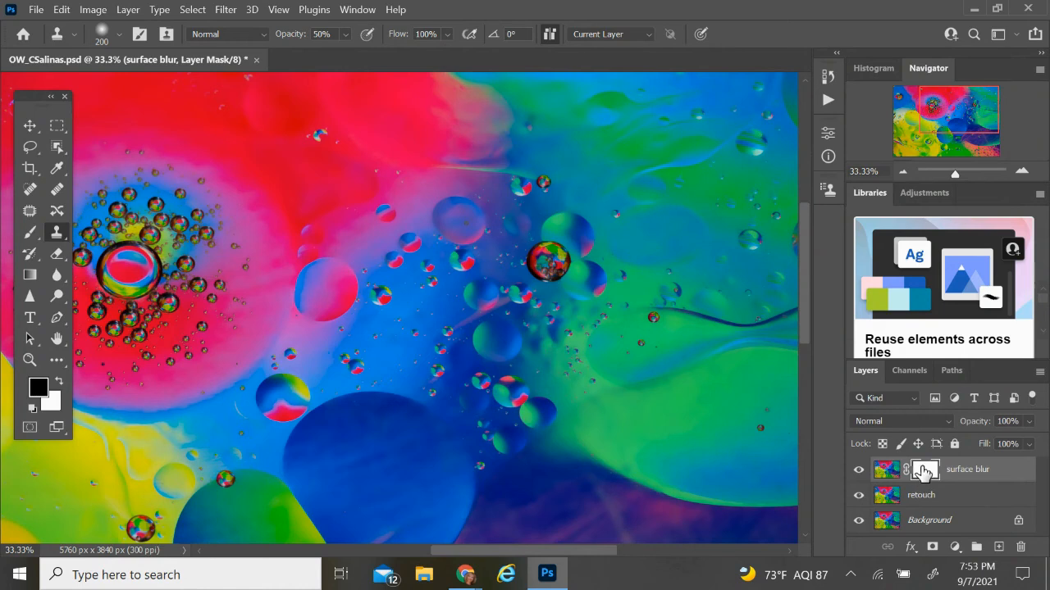
click(30, 232)
key(bracketleft)
key(bracketleft)
key(bracketleft)
key(bracketleft)
key(bracketleft)
key(bracketleft)
key(bracketleft)
key(bracketleft)
key(bracketleft)
key(bracketleft)
key(bracketleft)
key(bracketleft)
key(bracketleft)
key(bracketleft)
key(bracketleft)
key(bracketleft)
key(bracketleft)
key(bracketleft)
key(bracketleft)
key(bracketleft)
key(bracketleft)
key(bracketleft)
key(bracketleft)
key(bracketleft)
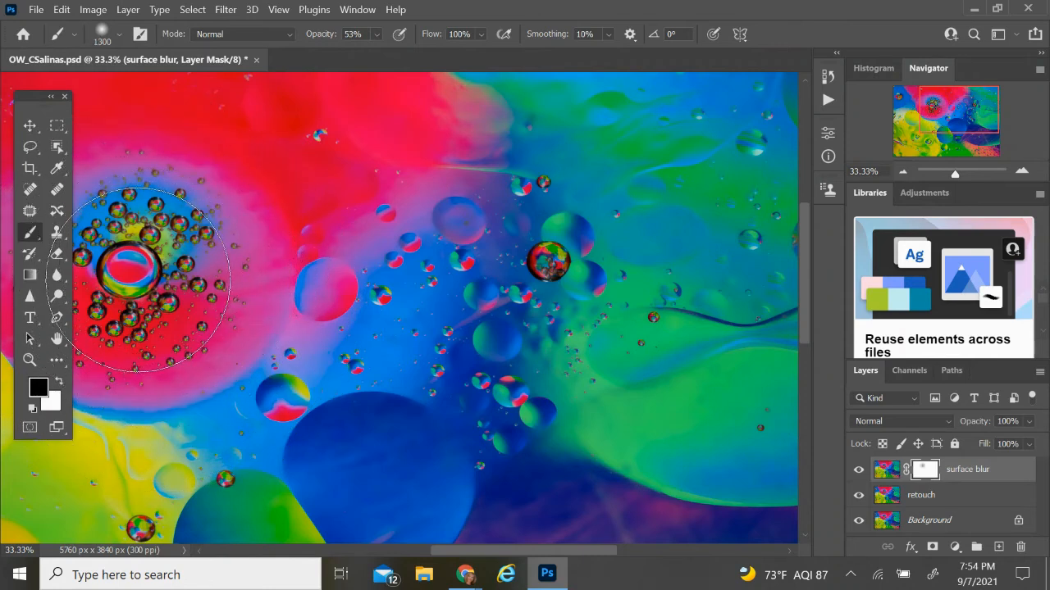
- Dock the toolbox and paint the surface blur mask black over the small bubbles near the photo's centre, using brushes of 200 and 125 px
drag(39, 100, 4, 101)
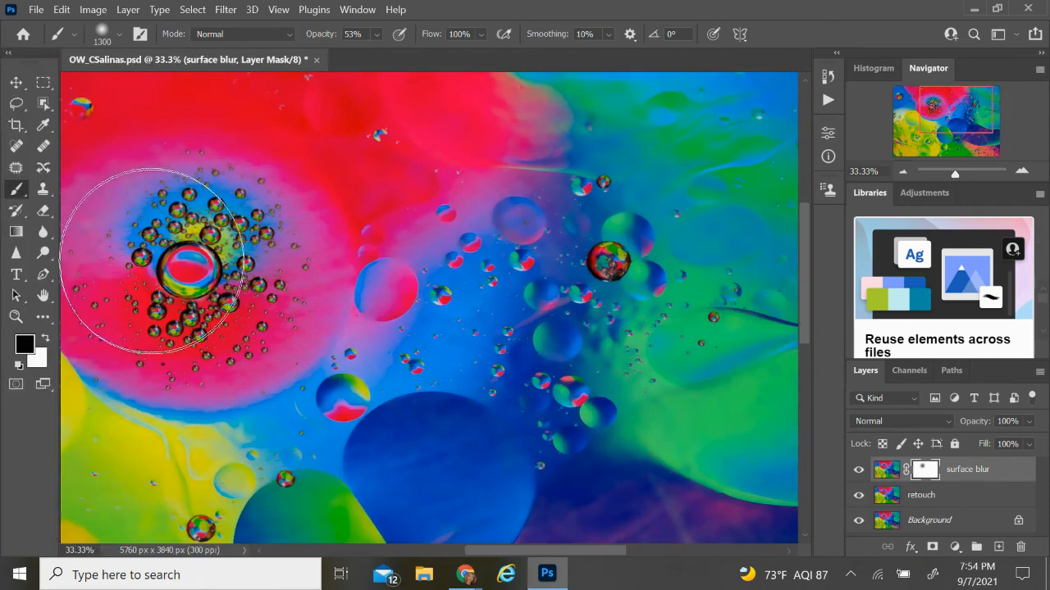
key(bracketleft)
key(bracketleft)
key(bracketleft)
key(bracketleft)
key(bracketleft)
key(bracketleft)
key(bracketleft)
key(bracketleft)
key(bracketleft)
key(bracketleft)
key(bracketleft)
key(bracketleft)
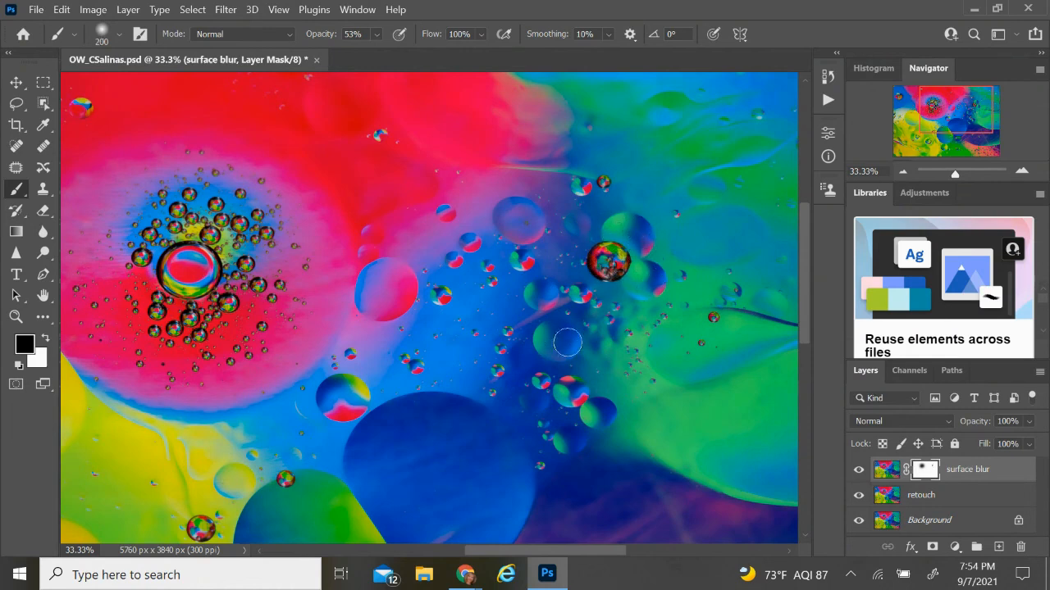
key(bracketleft)
key(bracketleft)
- Paint the surface blur mask black over the two large blue circles, the dark purple shape and the coral bubbles, using brushes of 700 and 600 px
drag(970, 126, 974, 125)
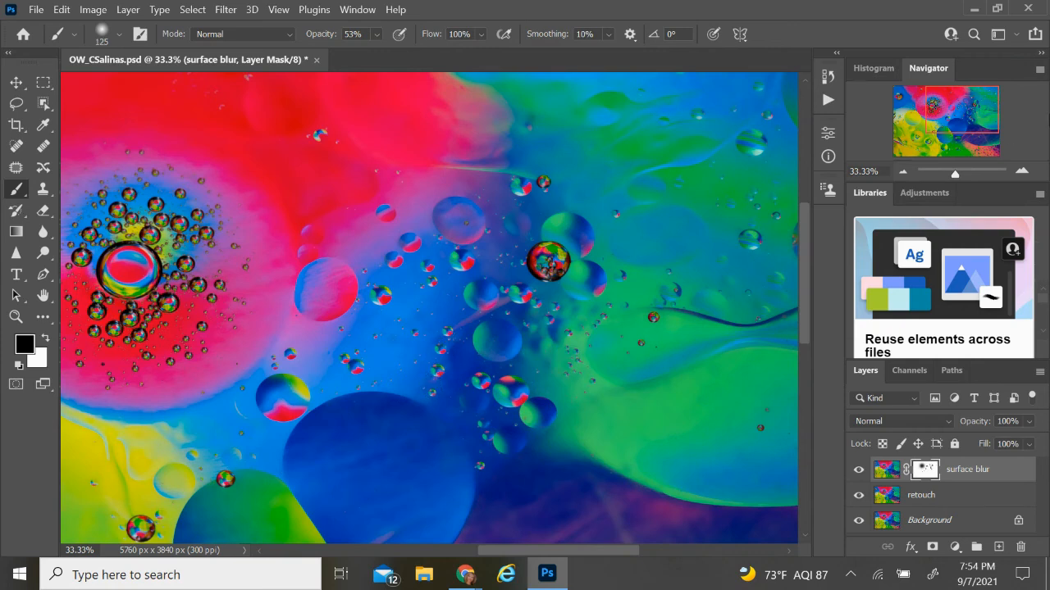
drag(954, 115, 967, 143)
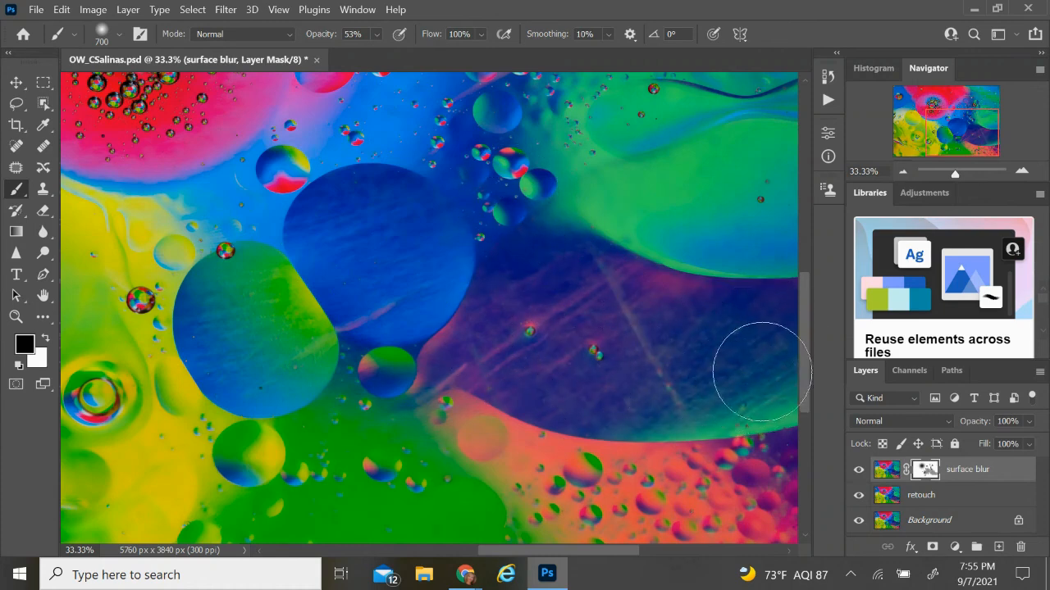
key(bracketleft)
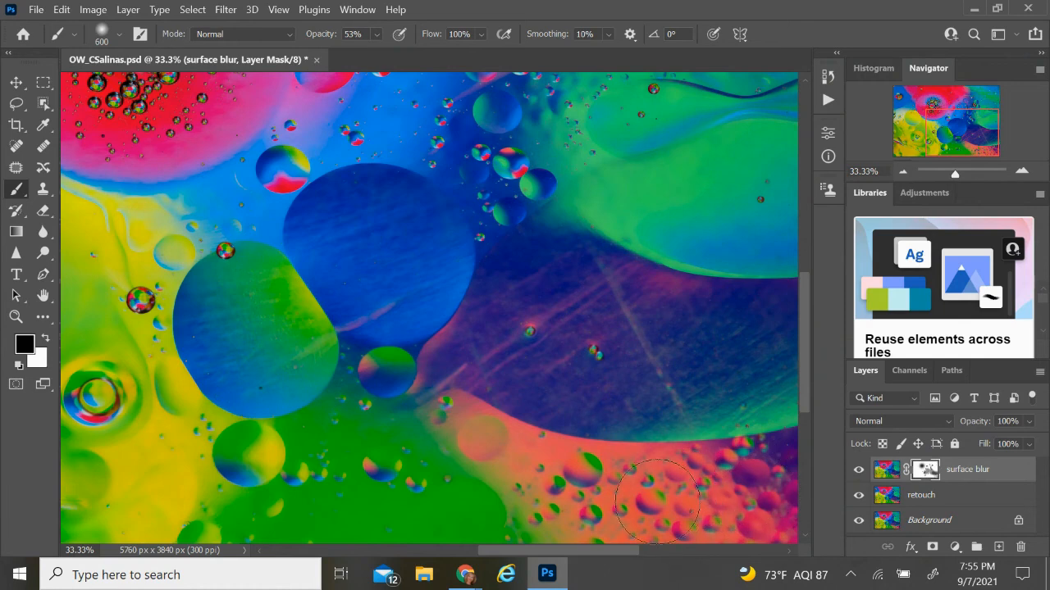
key(bracketleft)
key(bracketleft)
- Paint the surface blur mask black over the large yellow circle and the bubbles in the yellow area, using brushes of 300 and 200 px
drag(980, 140, 933, 150)
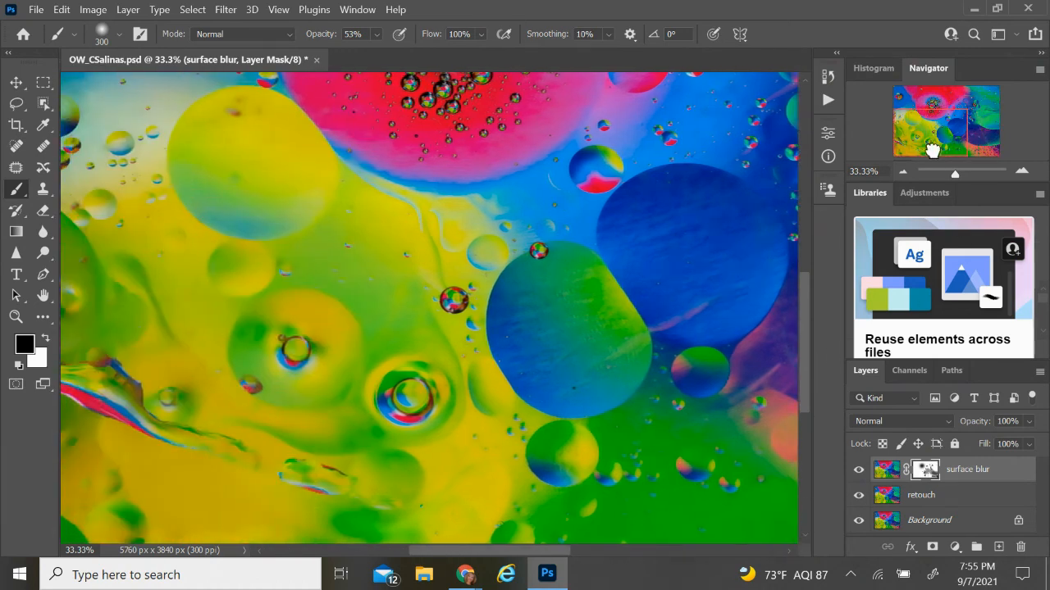
key(bracketleft)
key(bracketleft)
drag(490, 550, 445, 551)
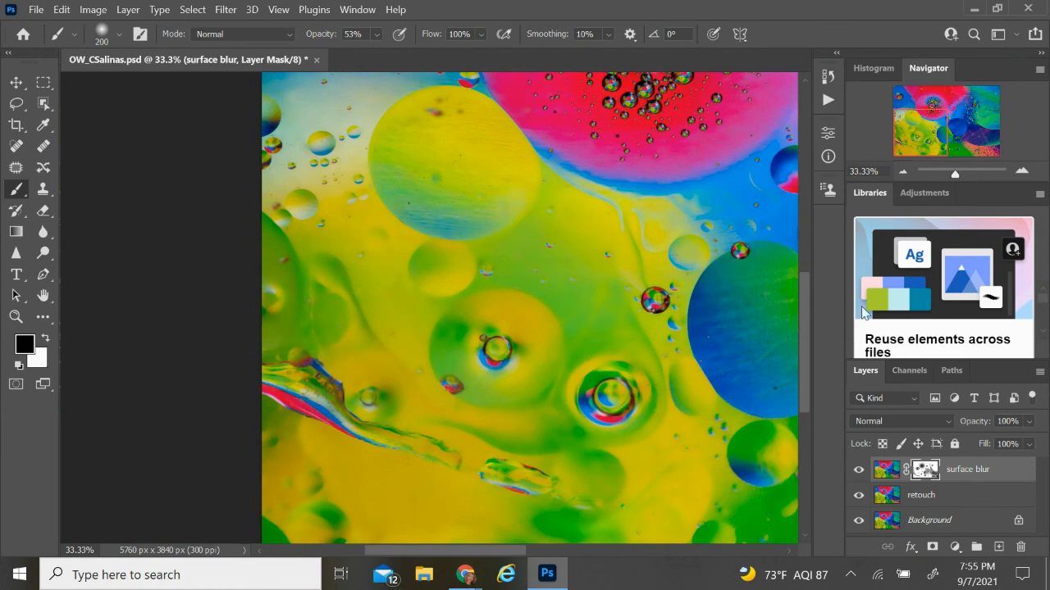
drag(940, 164, 931, 112)
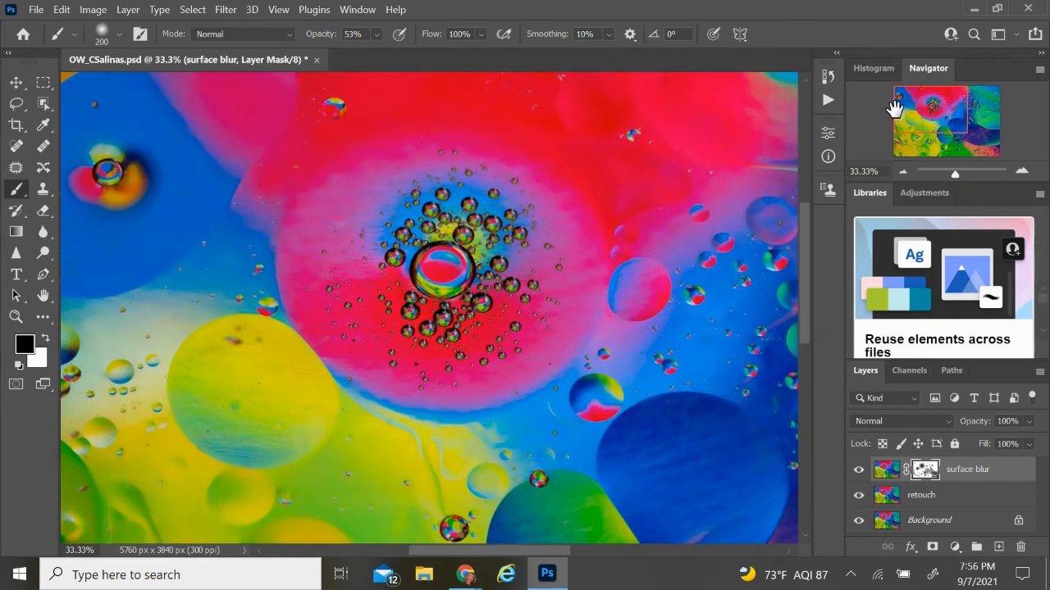
- Compare the whole photo before and after editing by hiding and showing the surface blur and retouch layers
key(ctrl+minus)
key(ctrl+minus)
key(ctrl+minus)
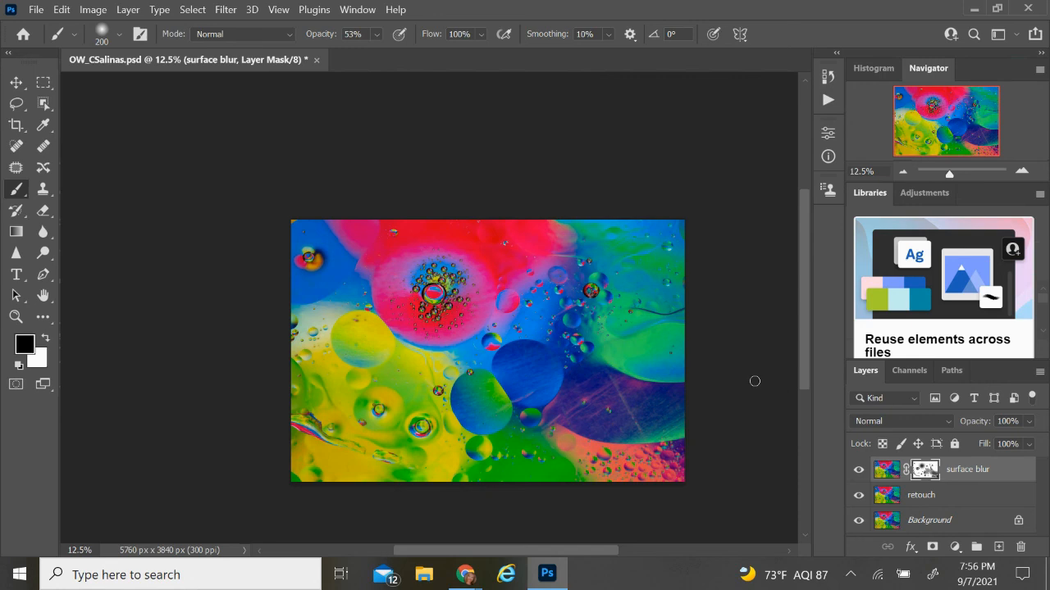
scroll(745, 369, up, 1)
click(858, 469)
click(859, 494)
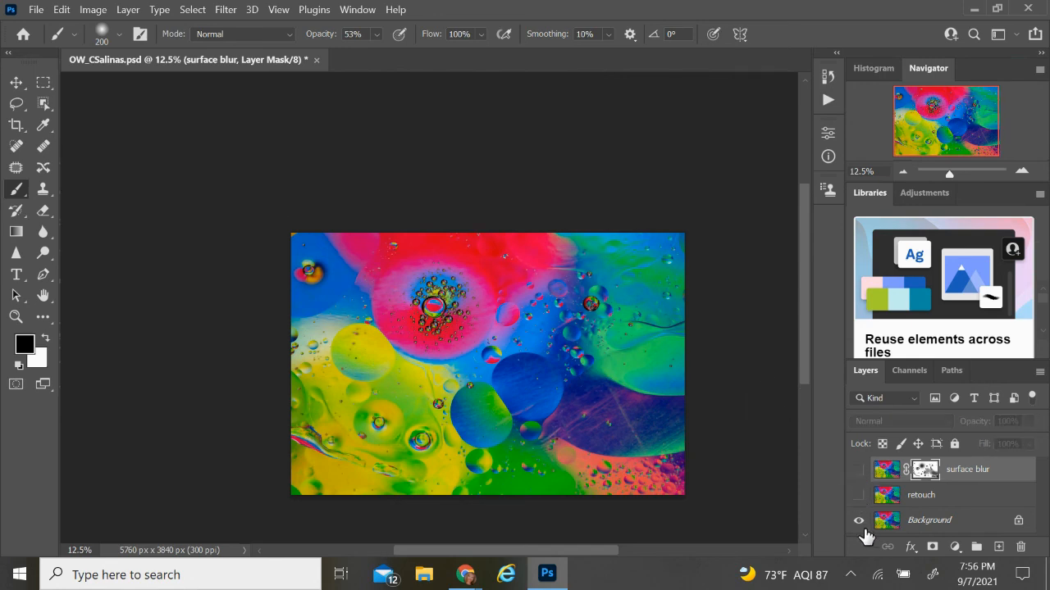
click(859, 471)
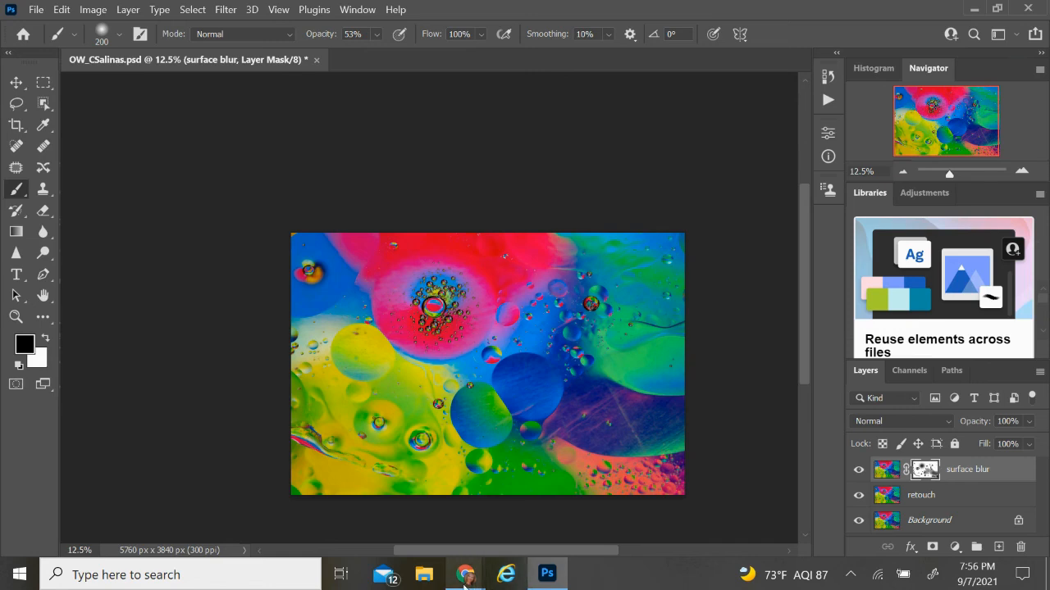
mouse_move(466, 583)
click(606, 512)
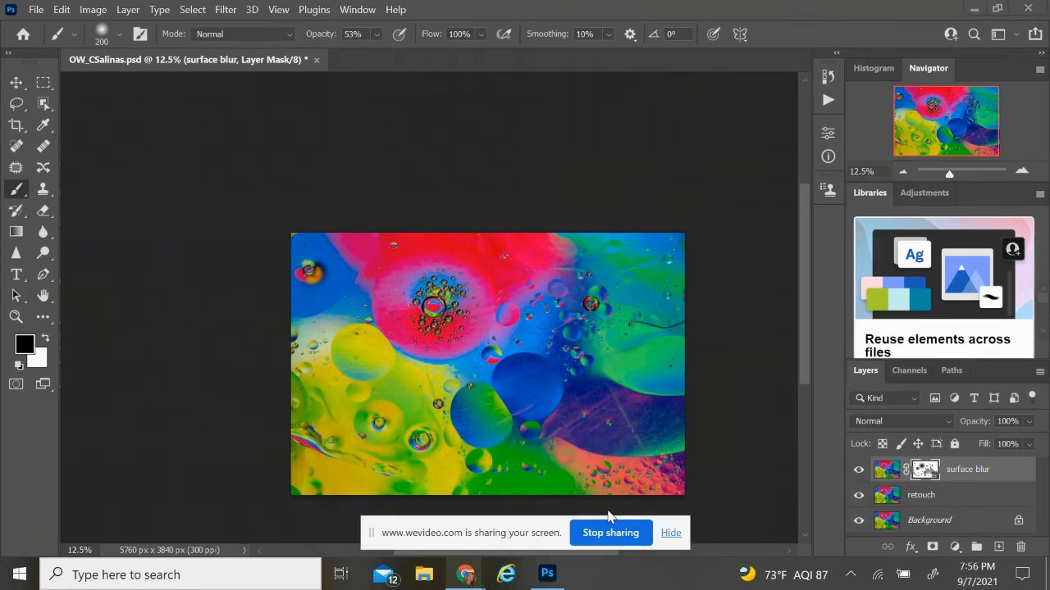